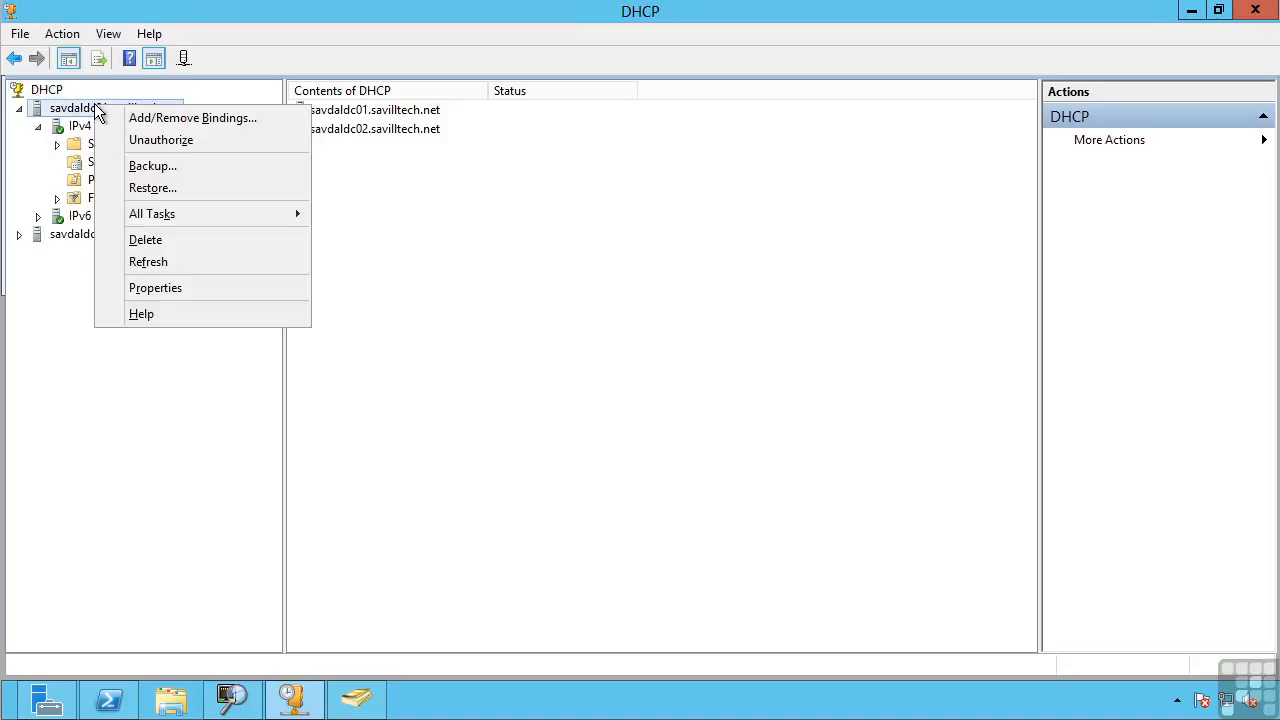
Check the database and backup paths in the savdaldc01.savilltech.net server properties, and close them without changes.
left_click(156, 290)
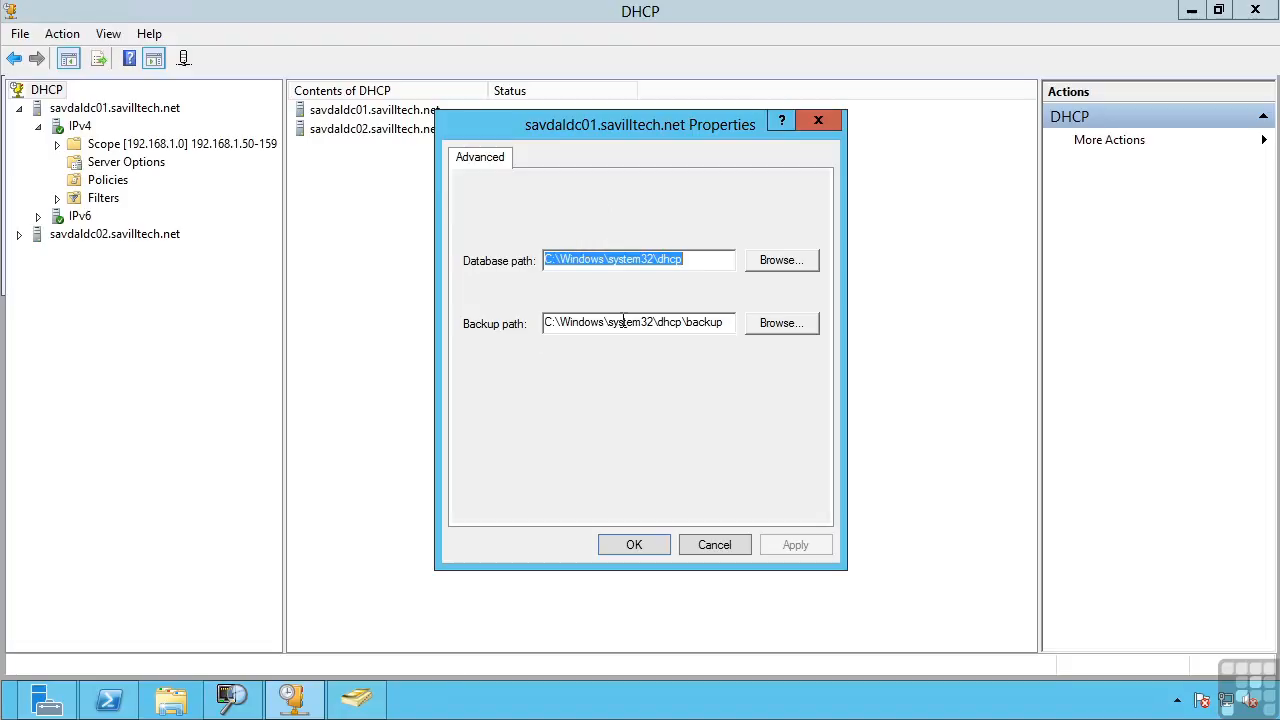
left_click(714, 545)
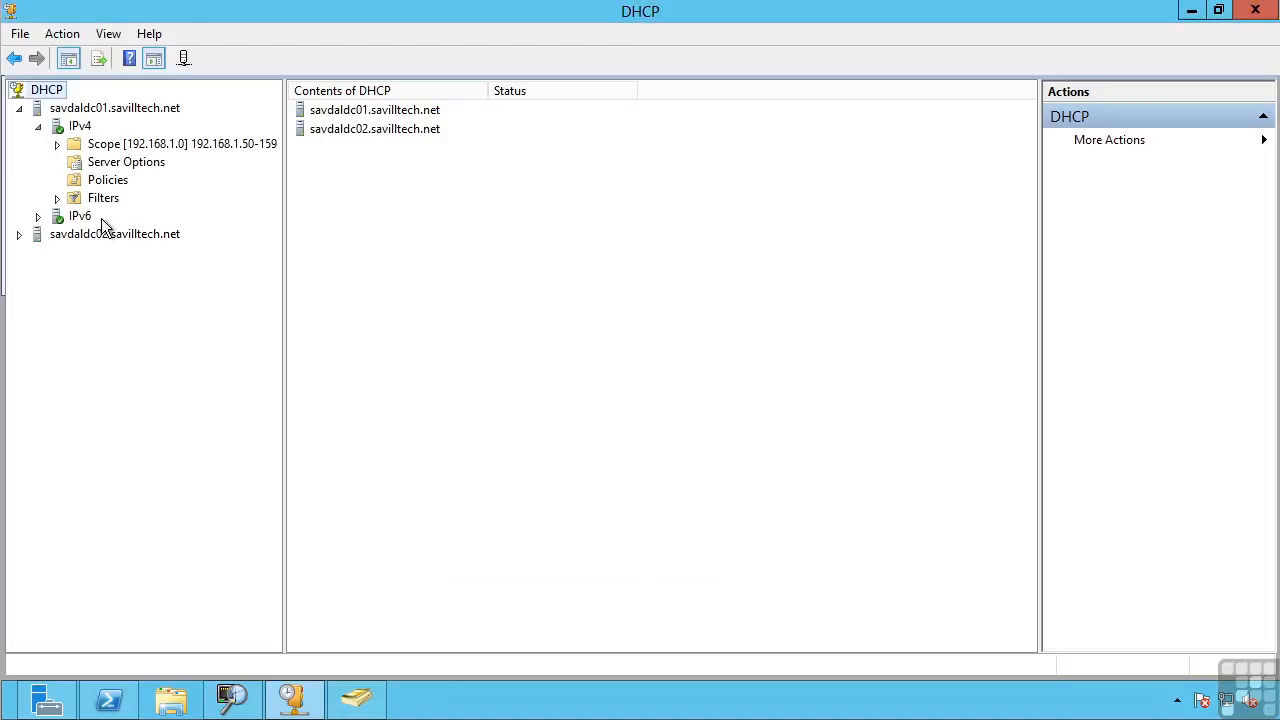
Browse the IPv6 and IPv4 nodes of savdaldc01.savilltech.net and examine the IPv4 server options.
left_click(38, 127)
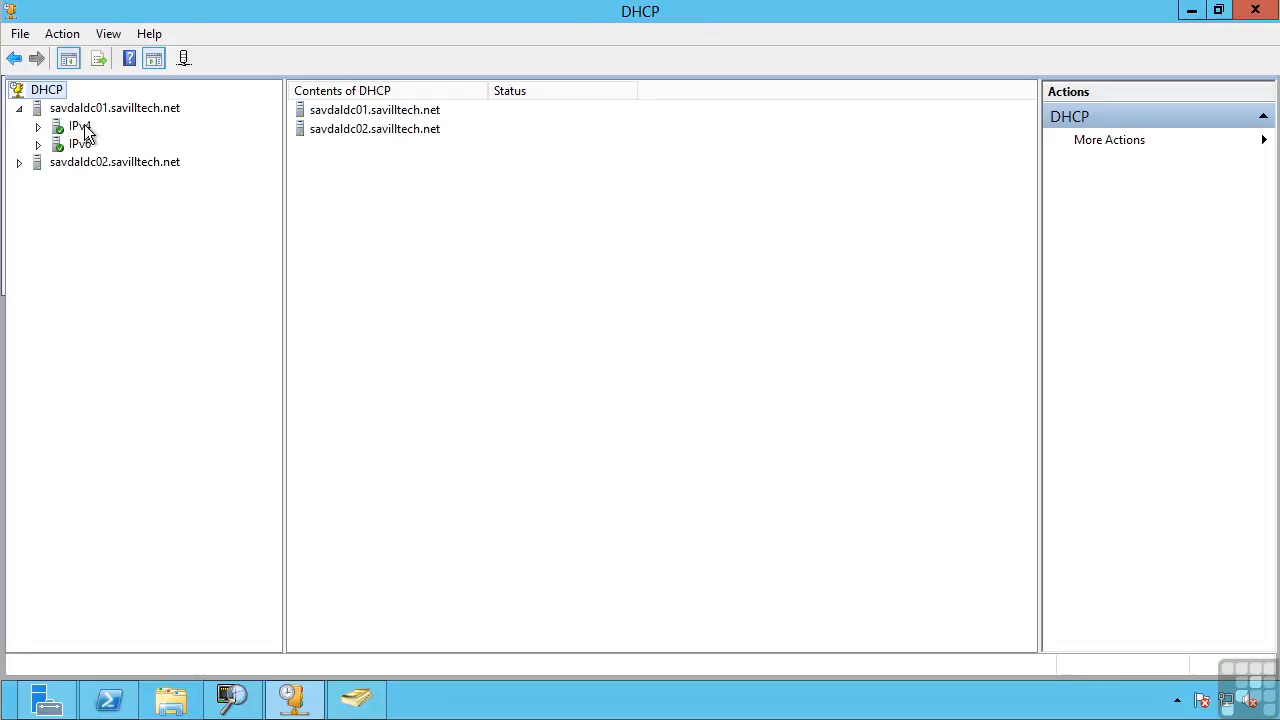
left_click(76, 146)
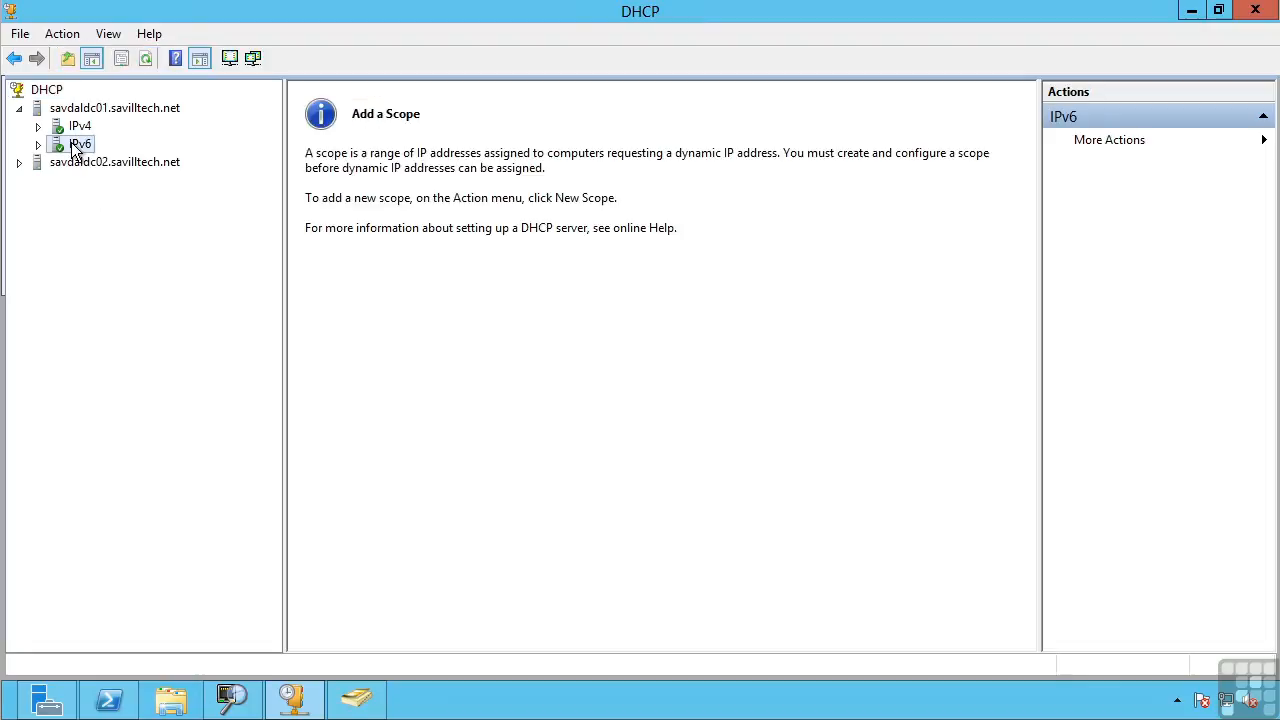
left_click(78, 112)
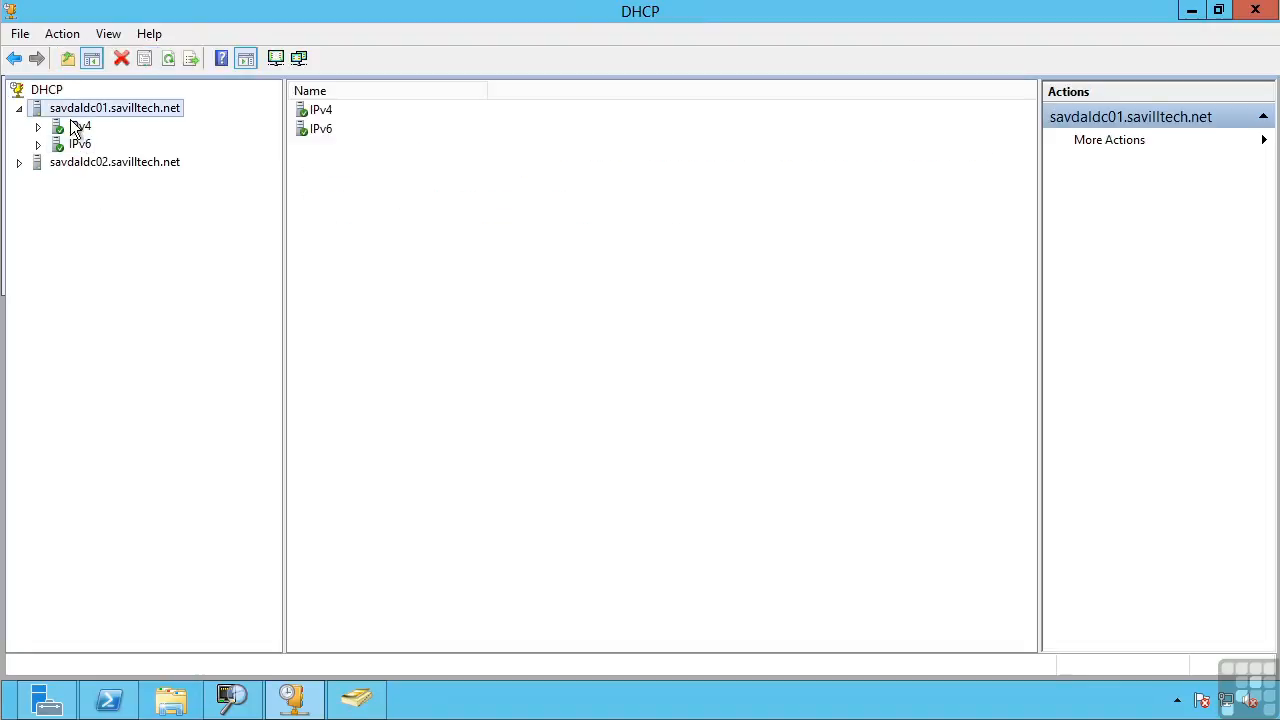
left_click(76, 126)
left_click(37, 127)
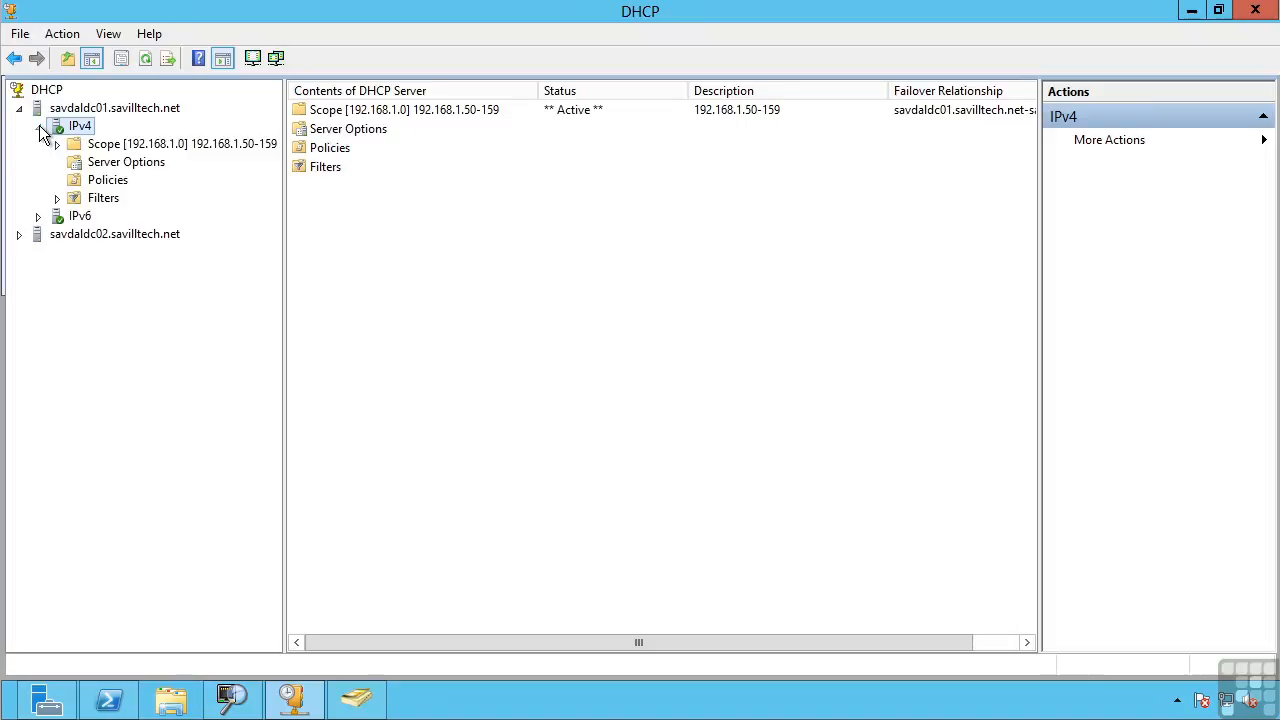
left_click(105, 163)
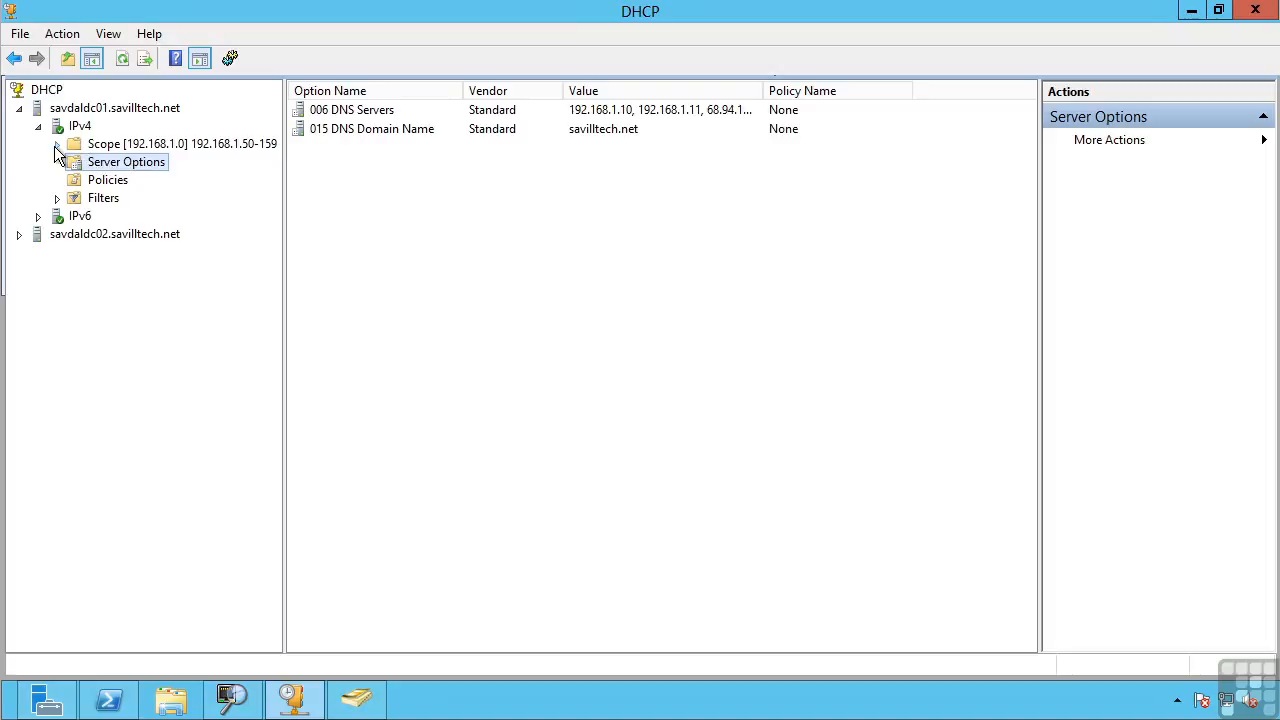
Examine the 192.168.1.0 scope's address pool, and its address leases sorted by lease expiration.
left_click(57, 144)
left_click(120, 146)
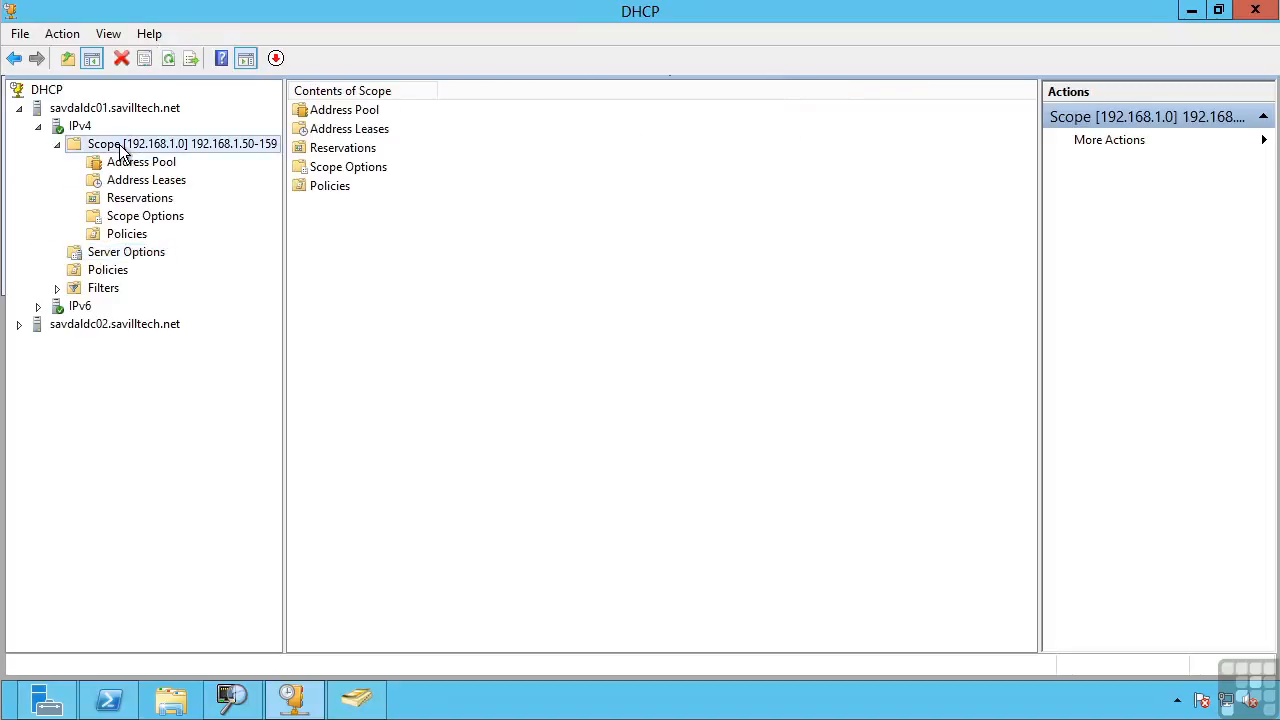
left_click(135, 163)
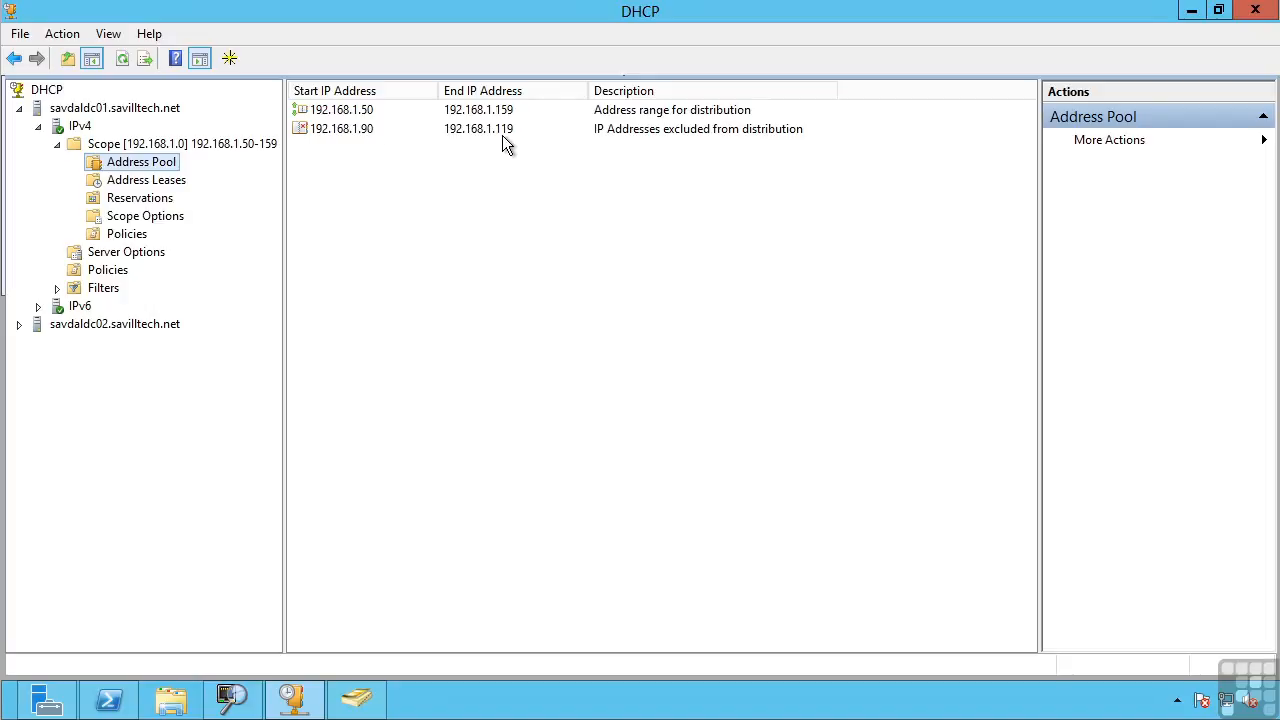
left_click(158, 184)
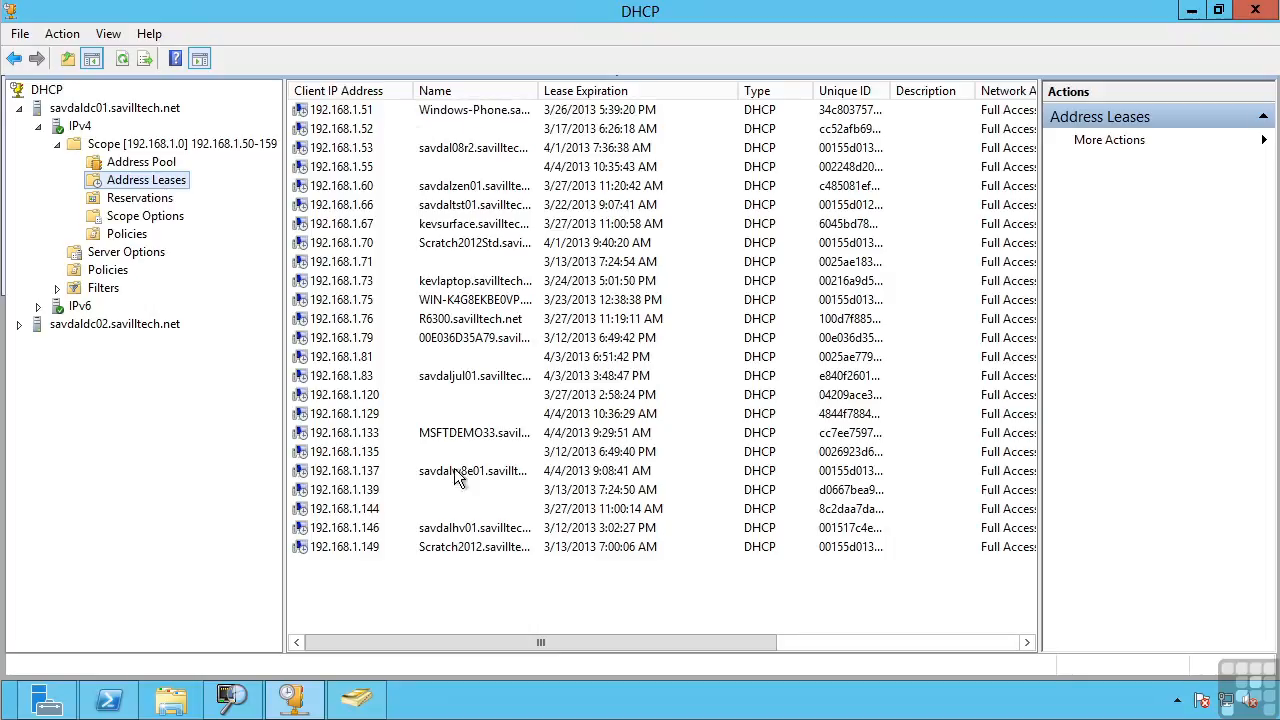
left_click(640, 91)
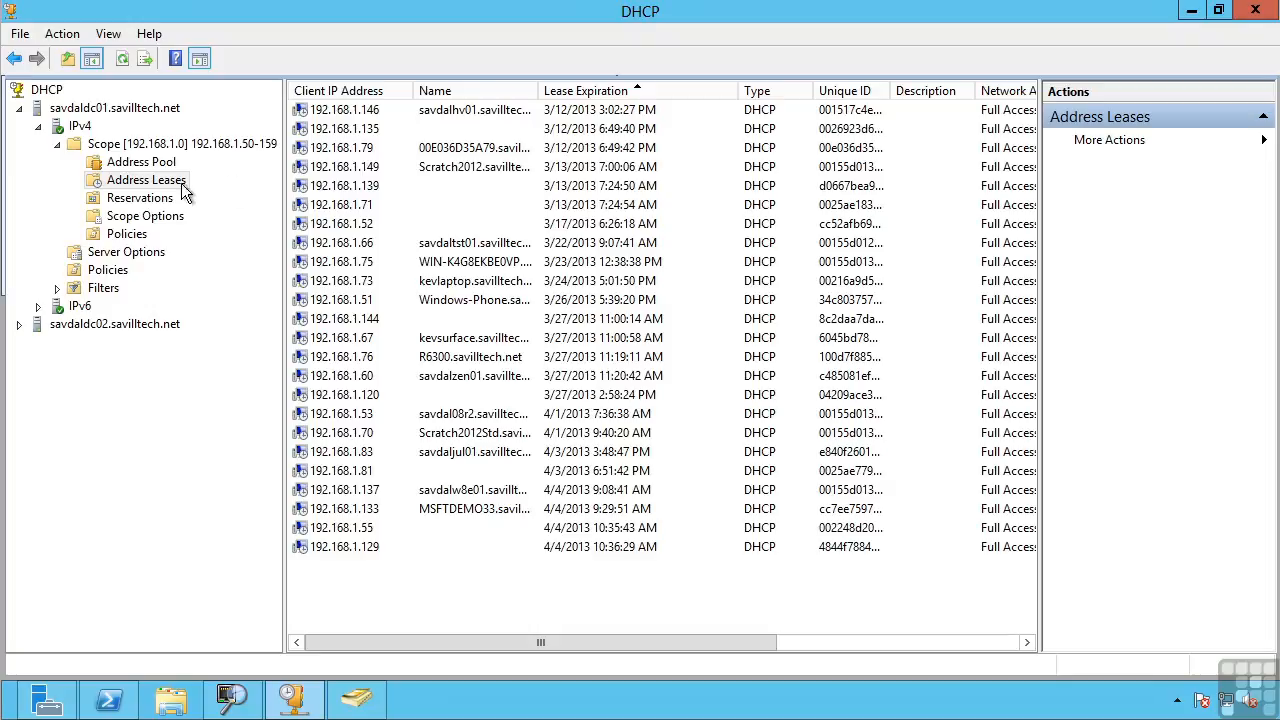
Inspect the fields for a new reservation in the 192.168.1.0 scope, and close the form without adding one.
left_click(168, 203)
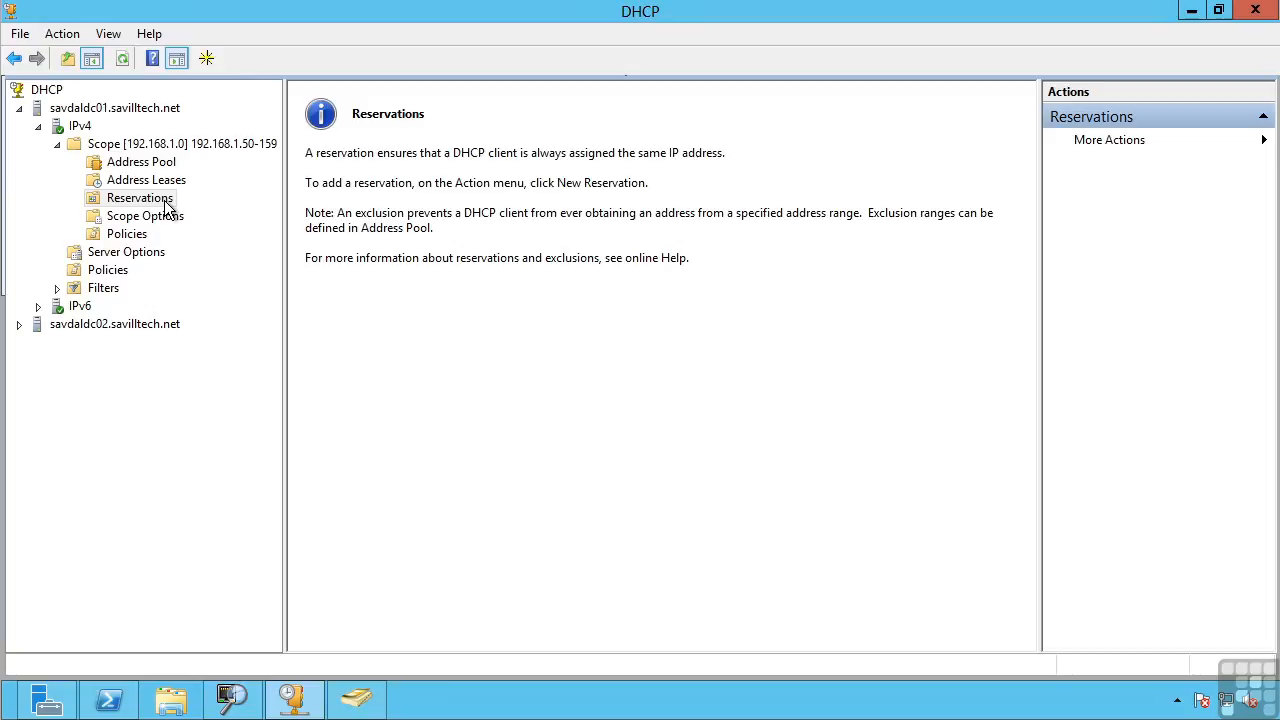
right_click(168, 206)
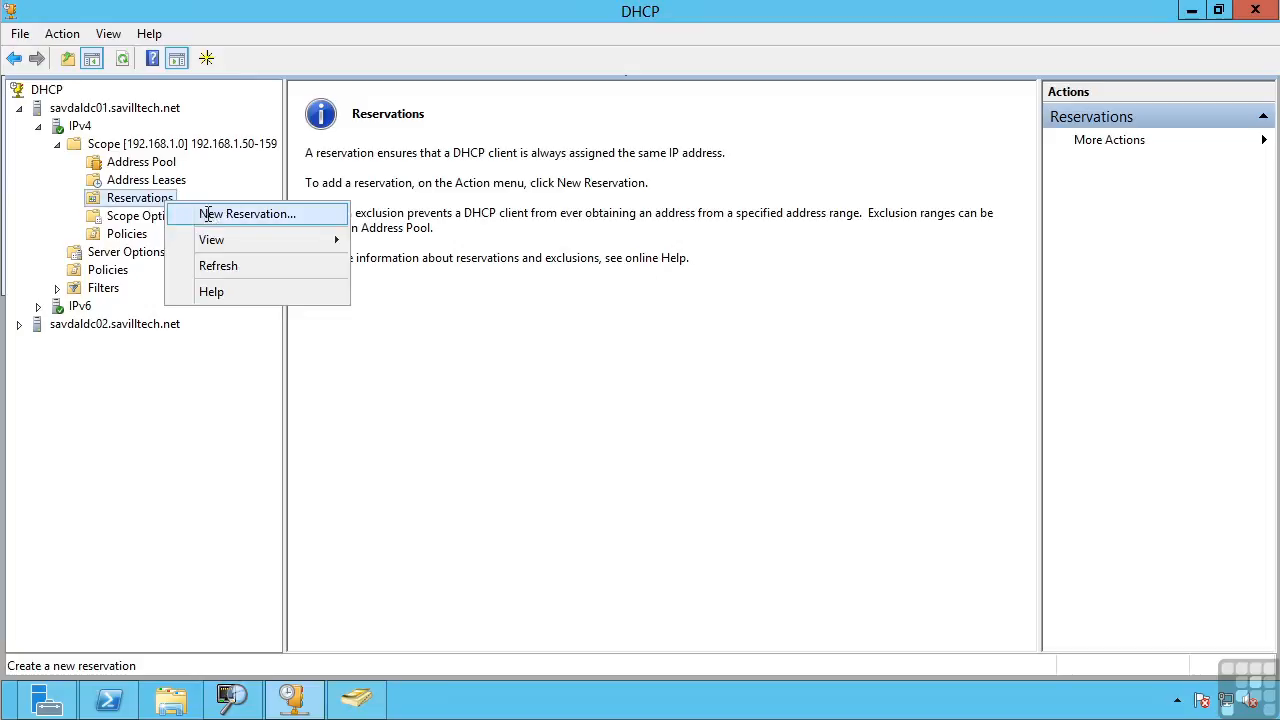
left_click(206, 213)
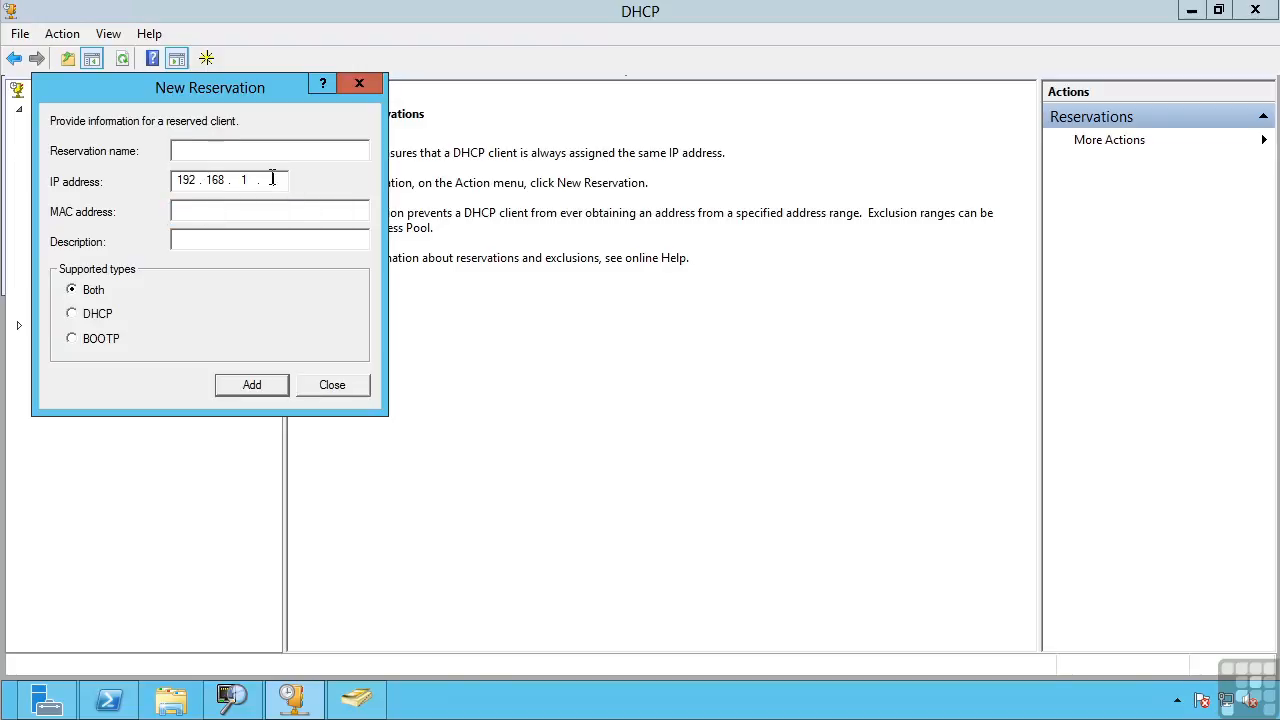
left_click(184, 209)
left_click(328, 386)
Open the configuration of the 192.168.1.0 scope options, examine the 003 Router entry and browse the available standard options.
left_click(160, 218)
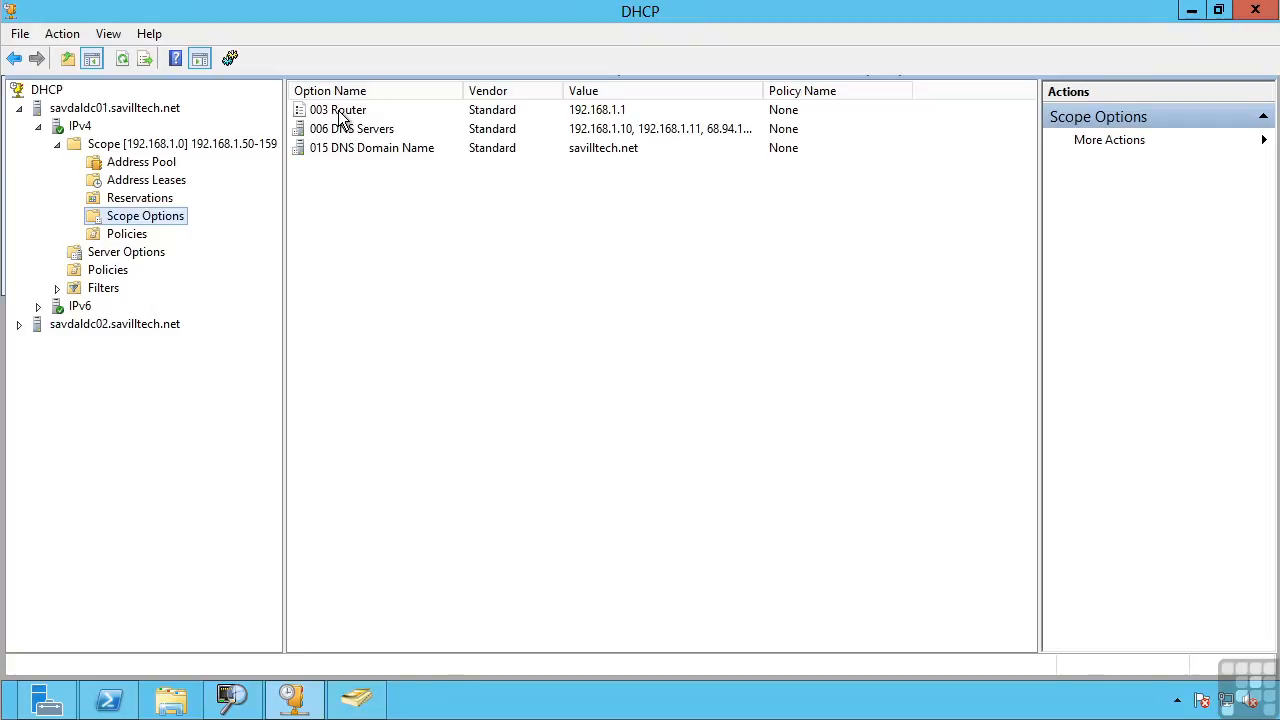
right_click(145, 217)
left_click(200, 228)
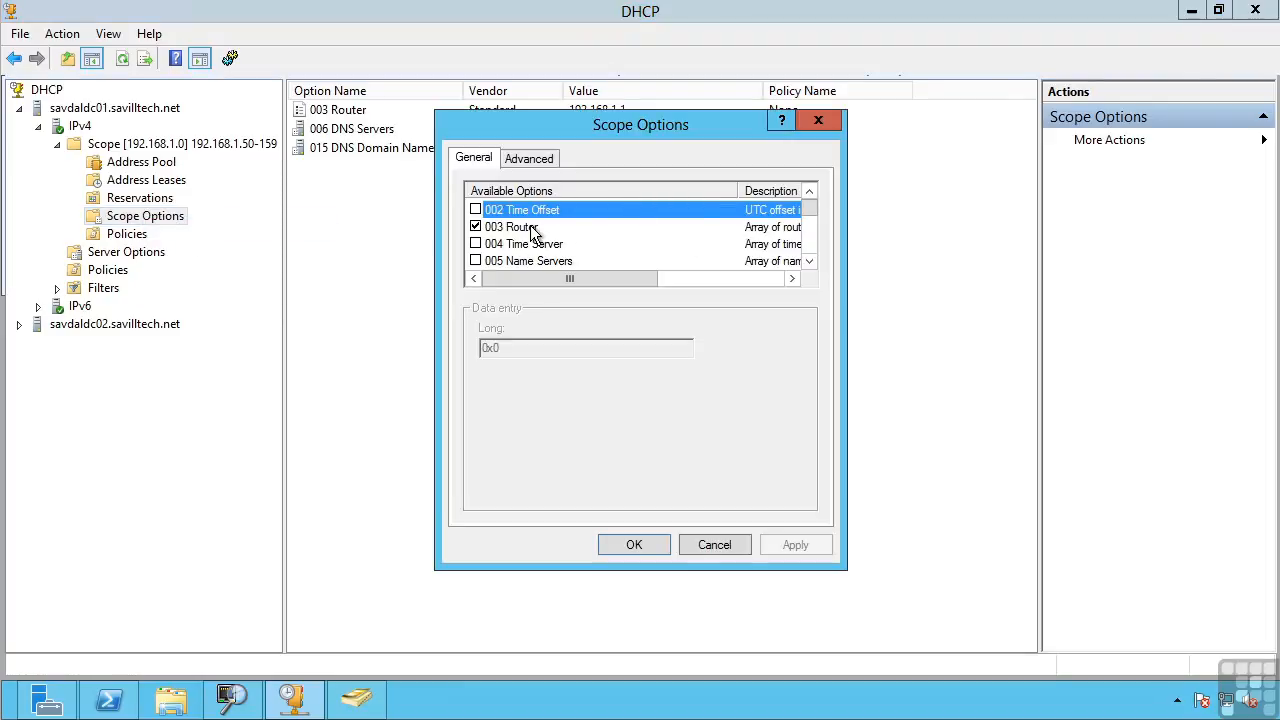
left_click(645, 229)
left_click(810, 261)
left_click(810, 262)
left_click(810, 262)
left_click(810, 262)
left_click(810, 262)
double_click(810, 262)
triple_click(810, 262)
triple_click(810, 262)
double_click(810, 262)
triple_click(811, 262)
left_click(811, 247)
triple_click(811, 247)
double_click(811, 247)
left_click(811, 247)
left_click_drag(811, 238, 810, 208)
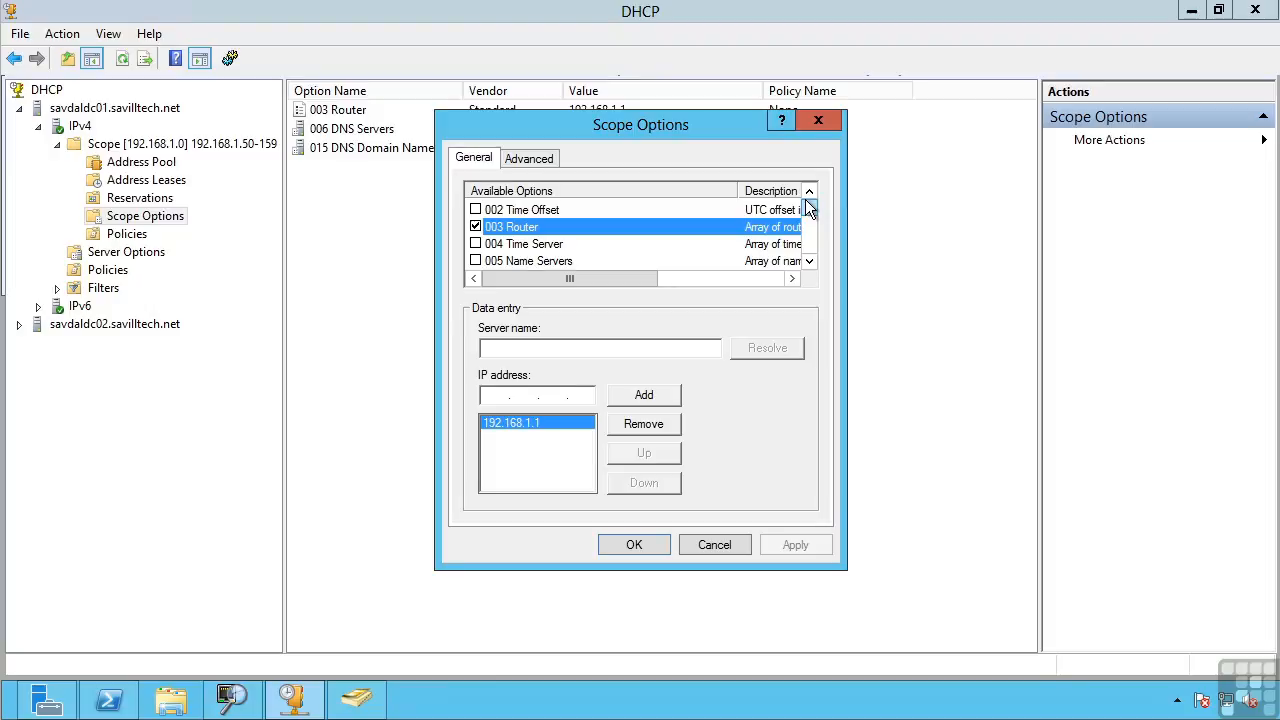
Review the advanced scope options for the Microsoft, Windows 2000 and Windows 98 vendor classes, and cancel without changes.
left_click(550, 160)
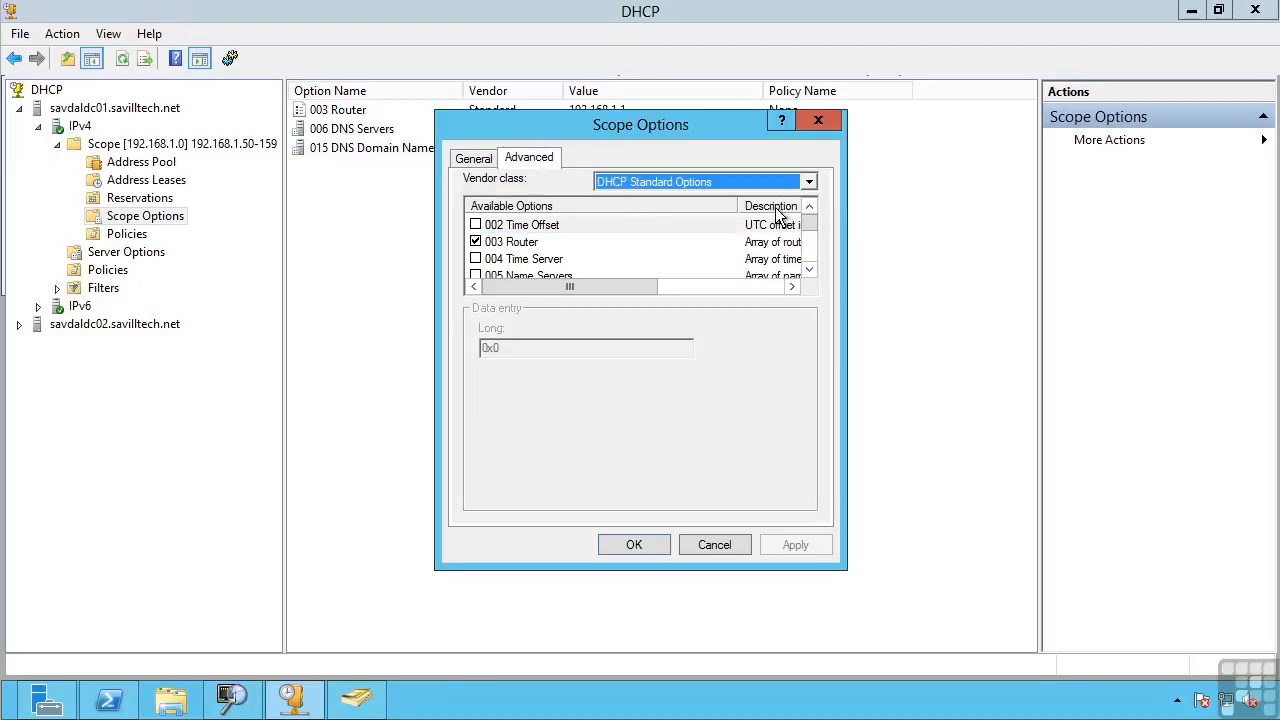
left_click(809, 182)
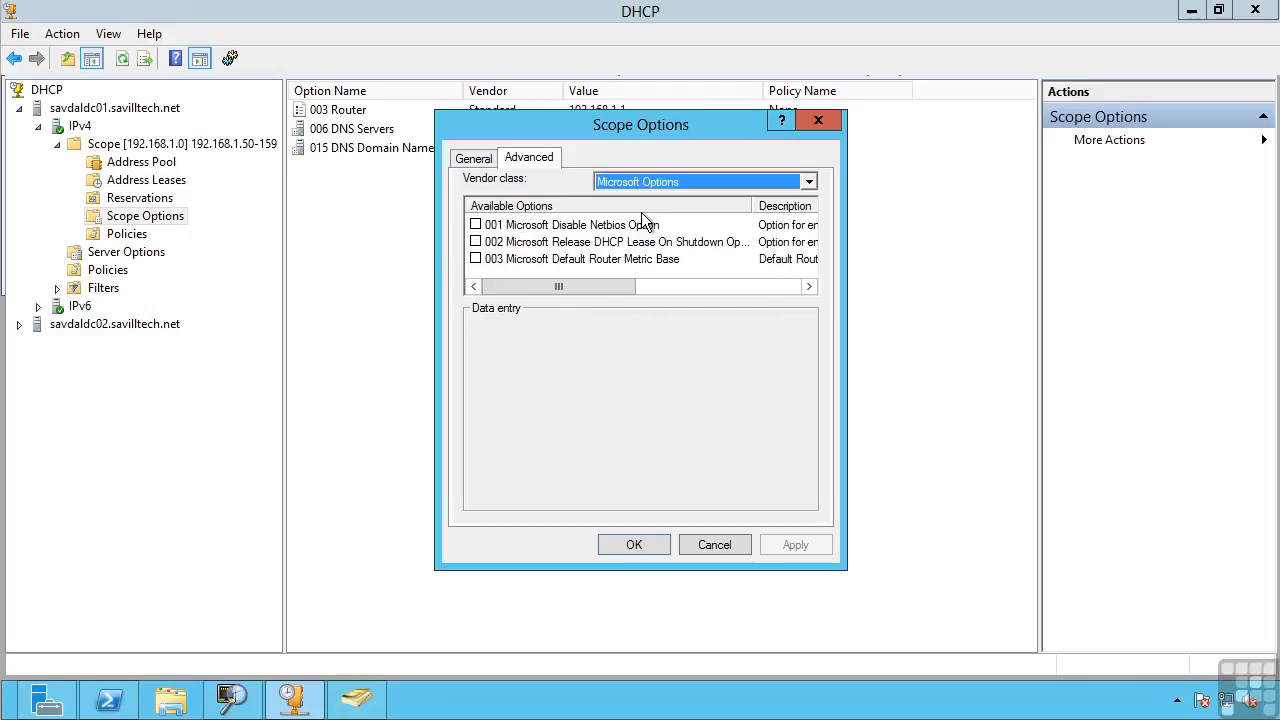
left_click(809, 181)
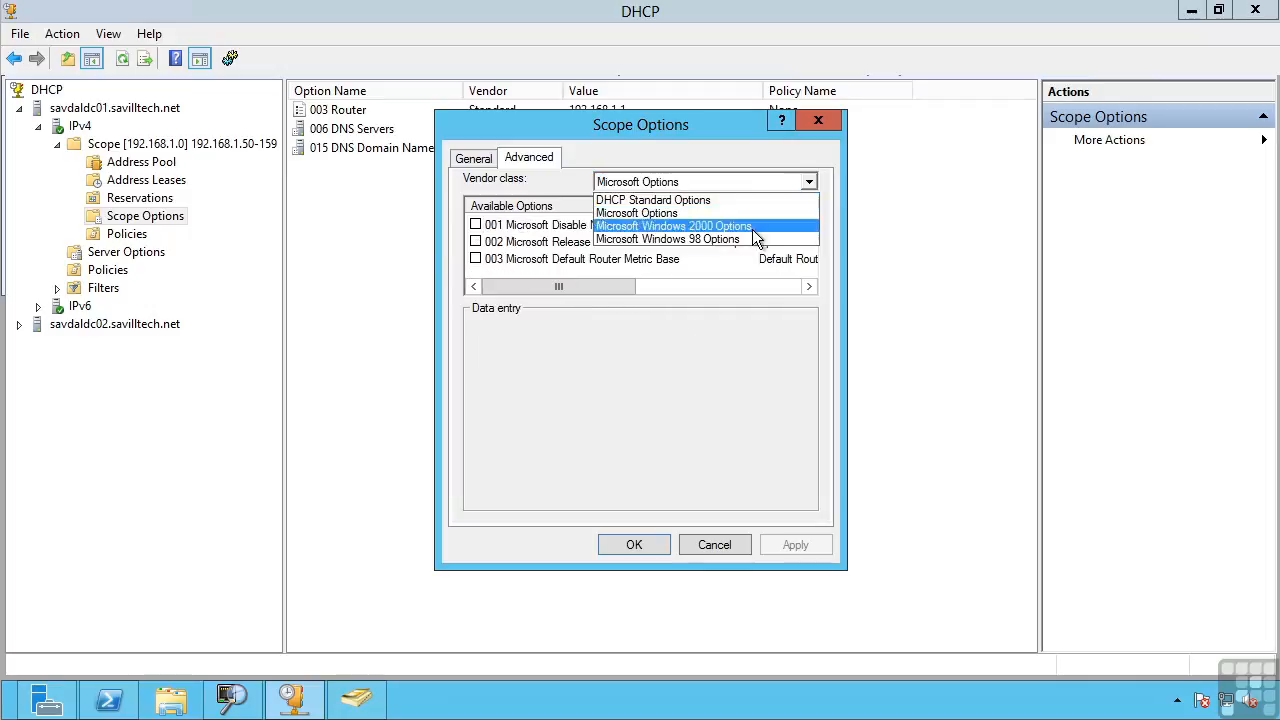
left_click(752, 227)
left_click(808, 181)
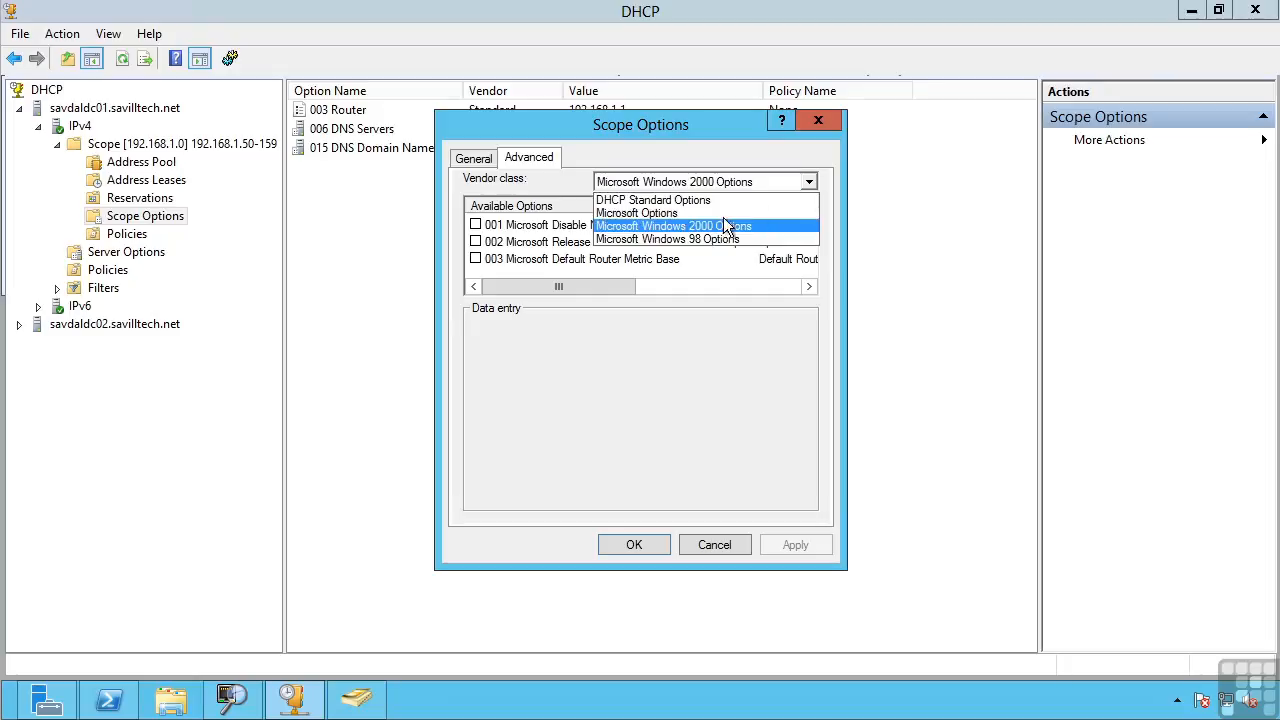
left_click(700, 243)
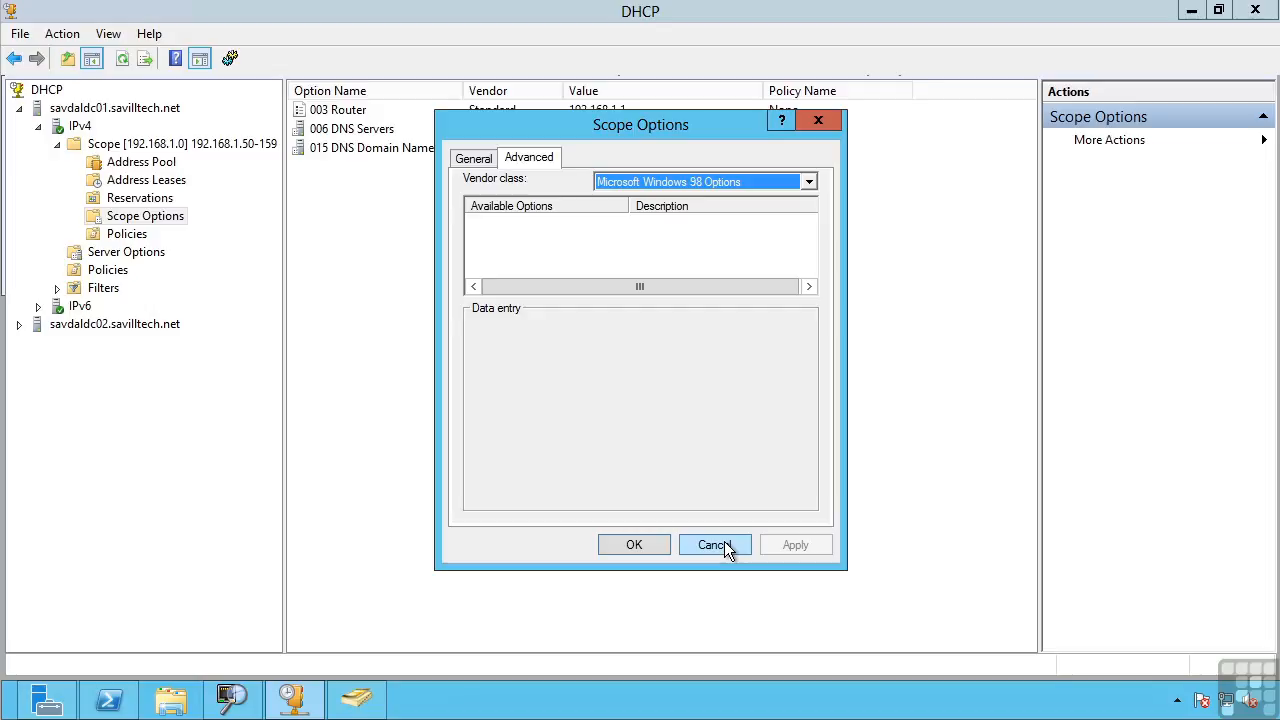
left_click(470, 160)
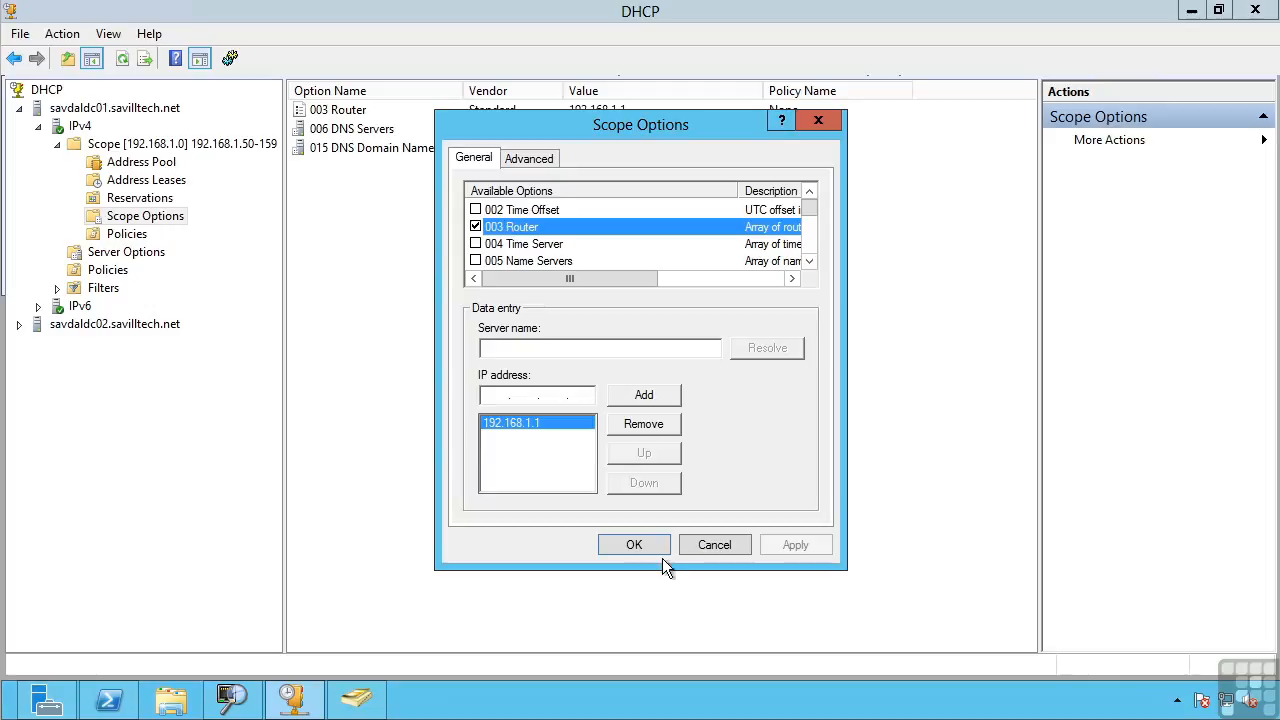
left_click(724, 548)
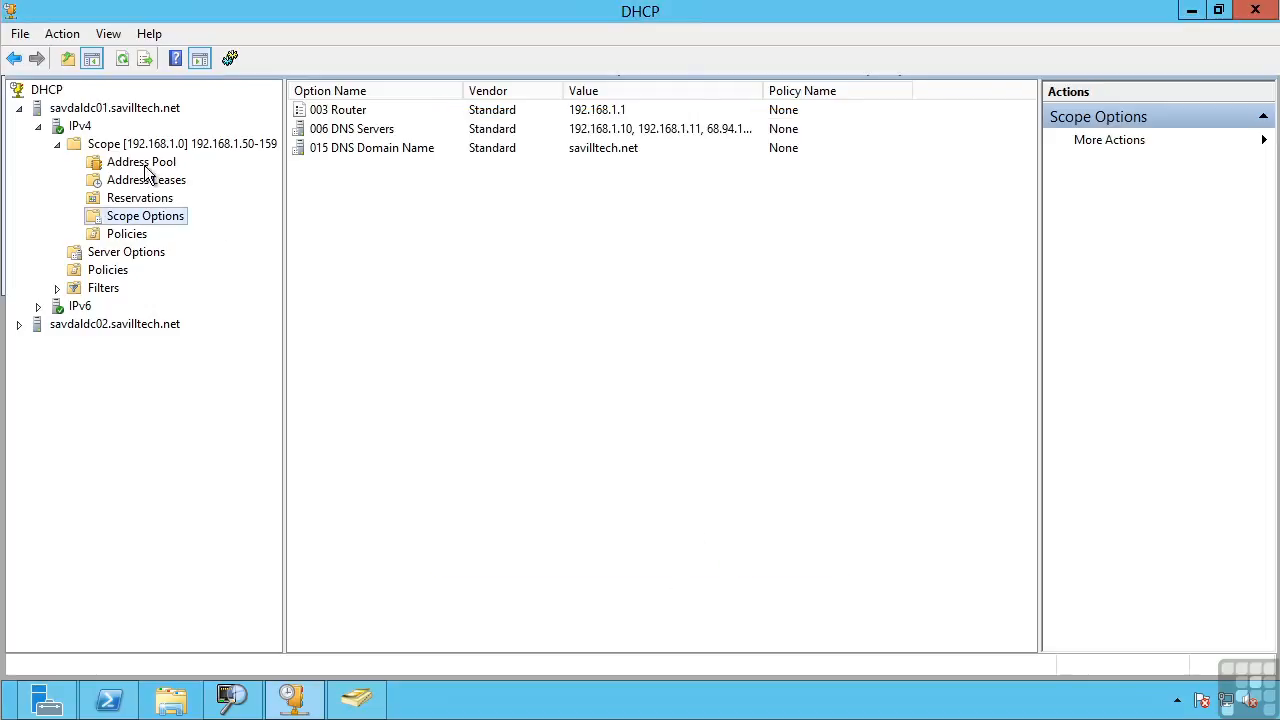
Set the 192.168.1.0 scope's lease duration for DHCP clients to 8 days and apply the change.
left_click(115, 145)
right_click(97, 143)
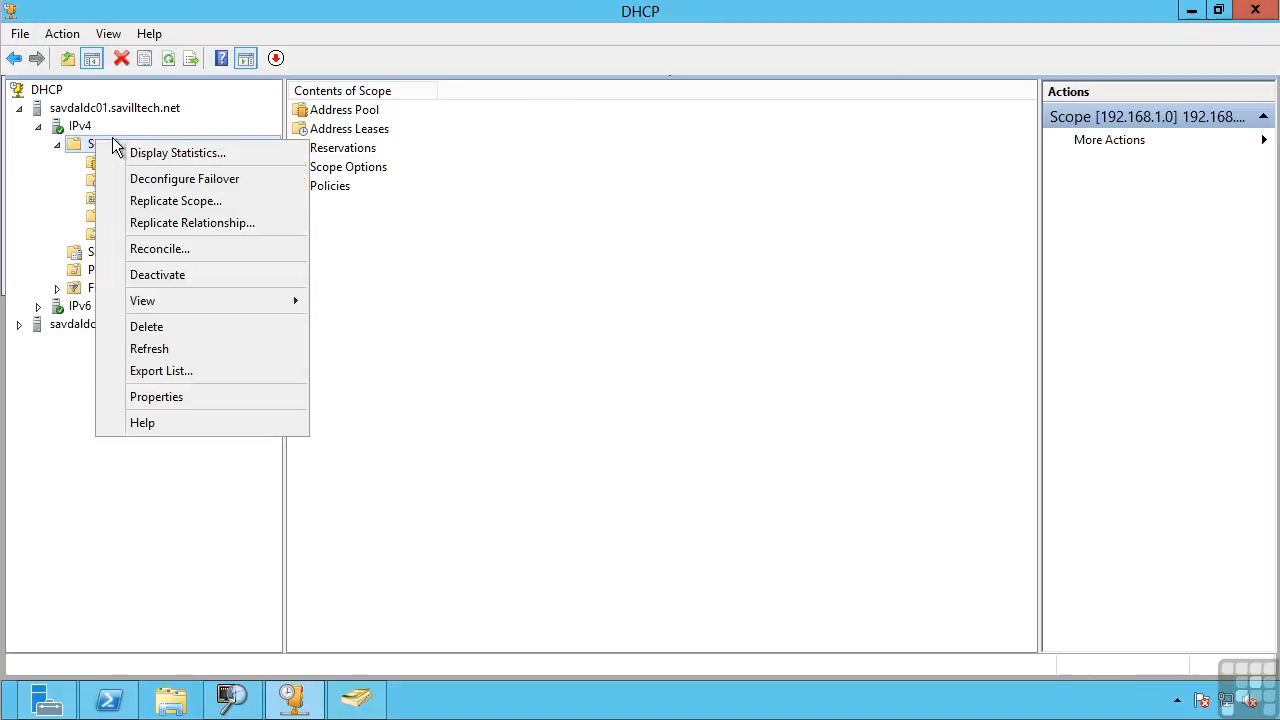
left_click(166, 395)
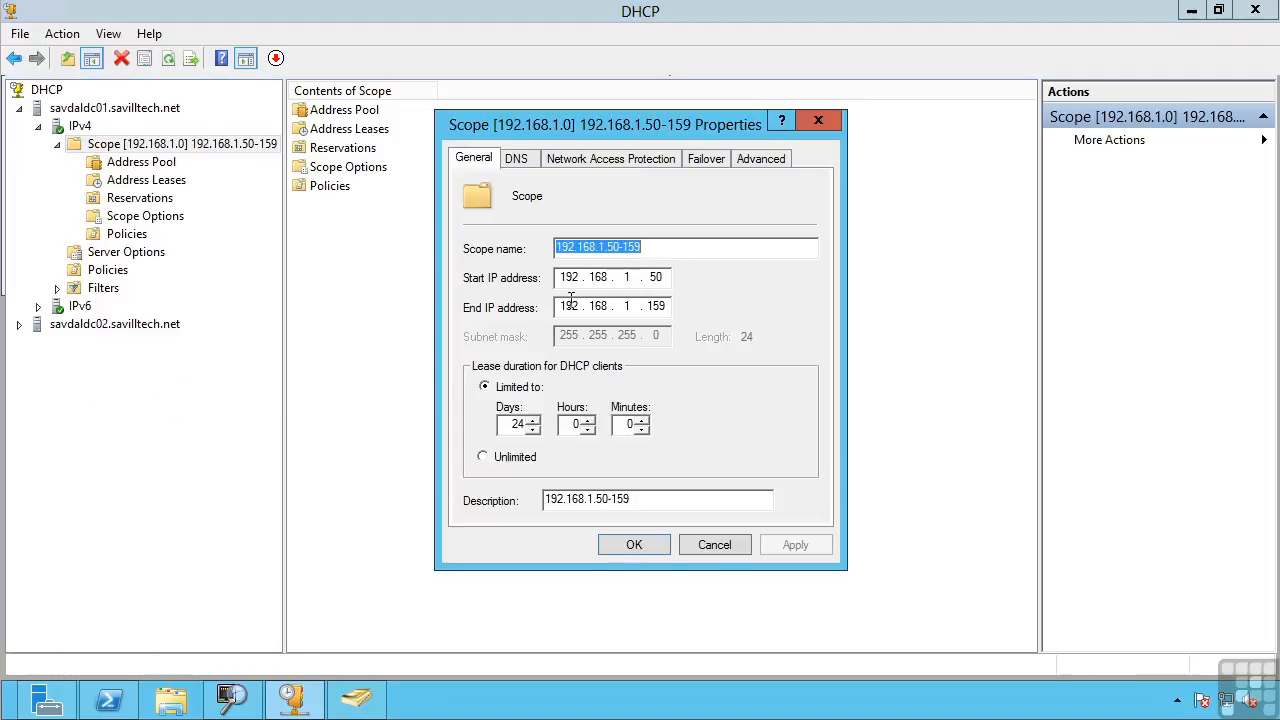
double_click(514, 423)
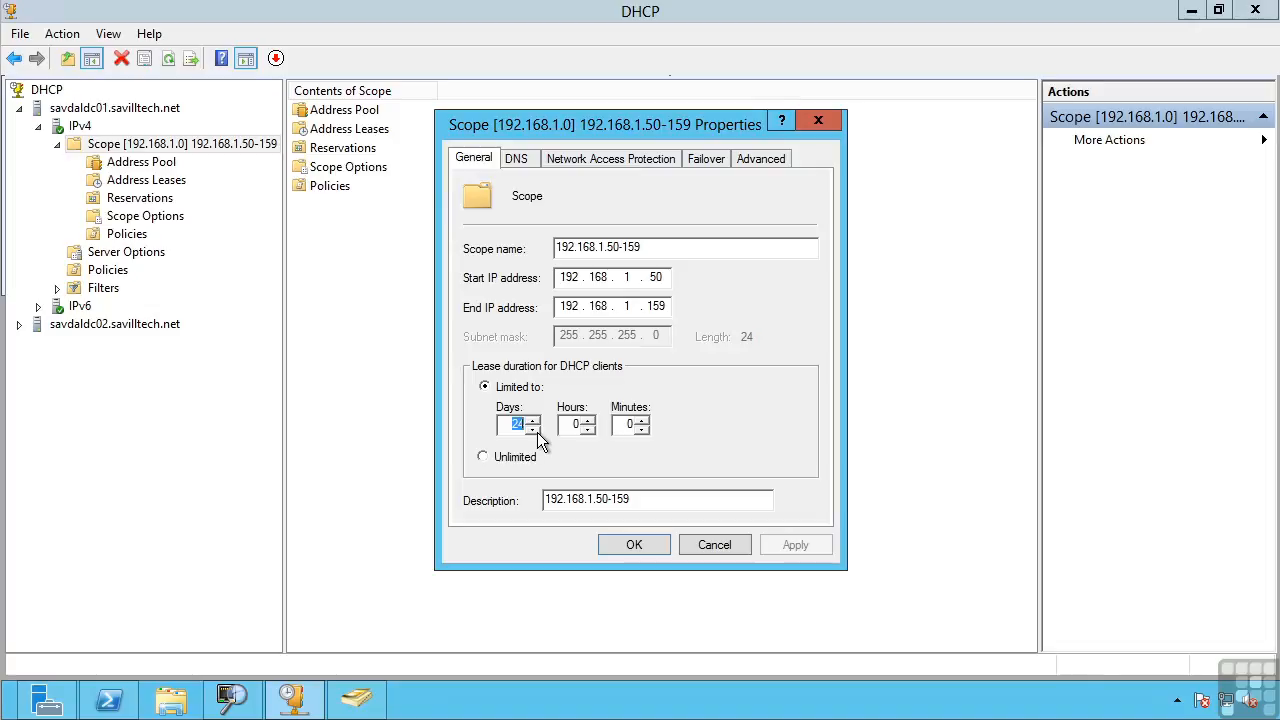
type("8")
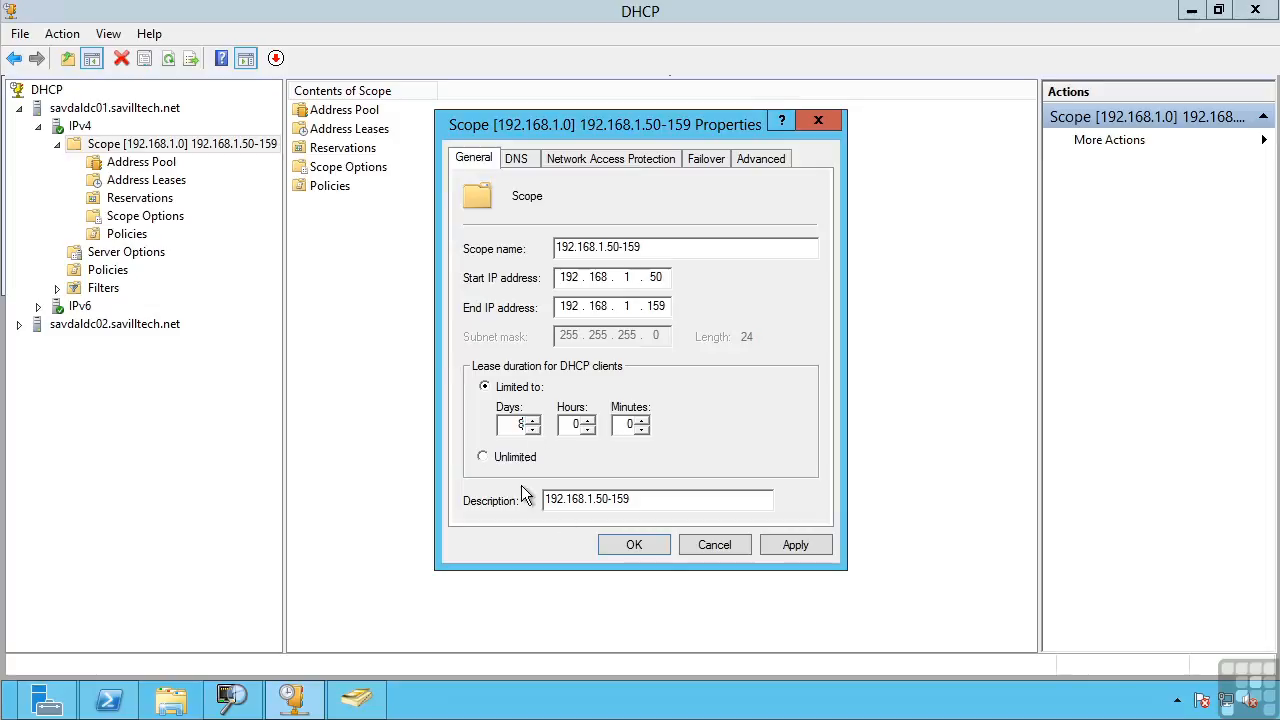
left_click(801, 546)
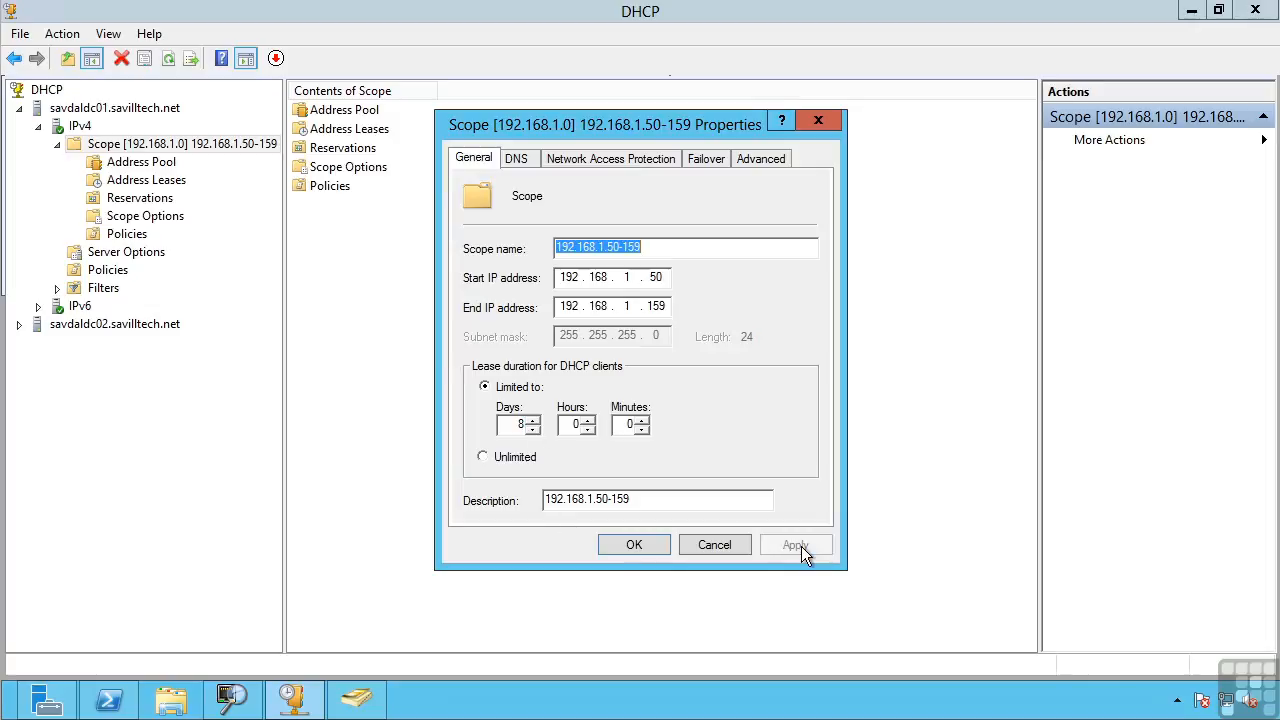
Review the scope's DNS, Network Access Protection, Failover and Advanced settings, and close its properties.
left_click(516, 159)
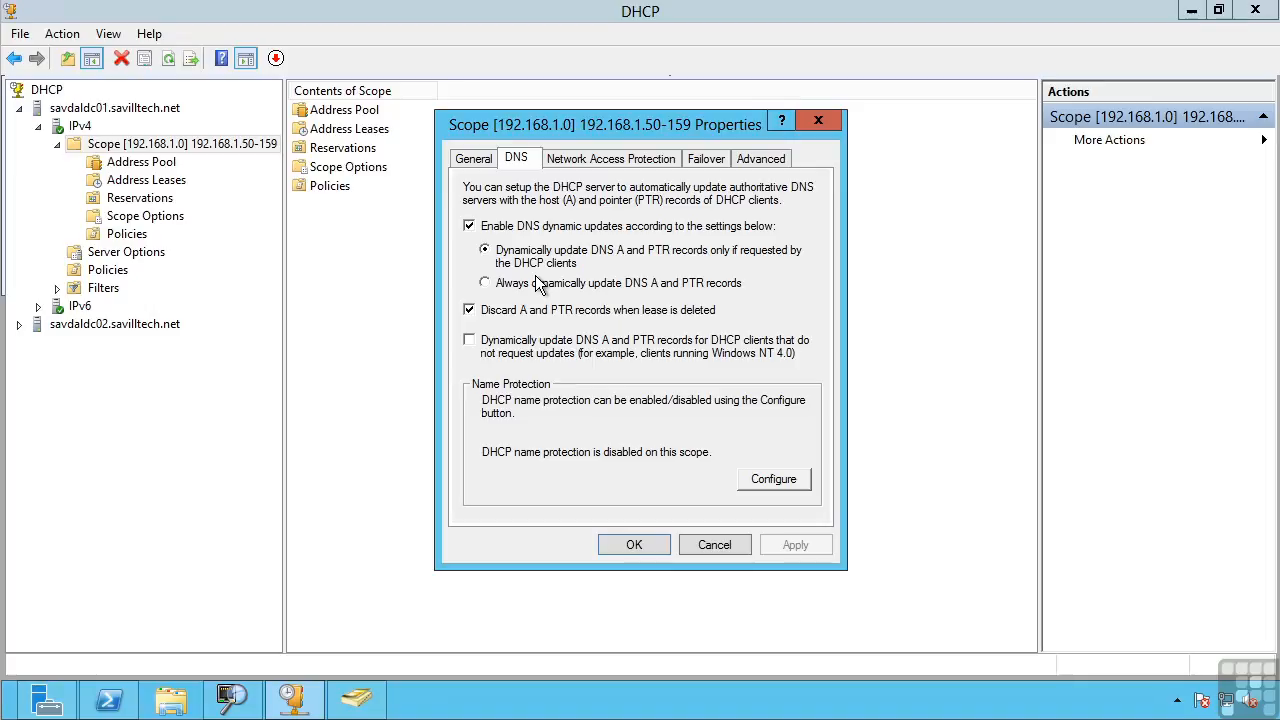
left_click(603, 160)
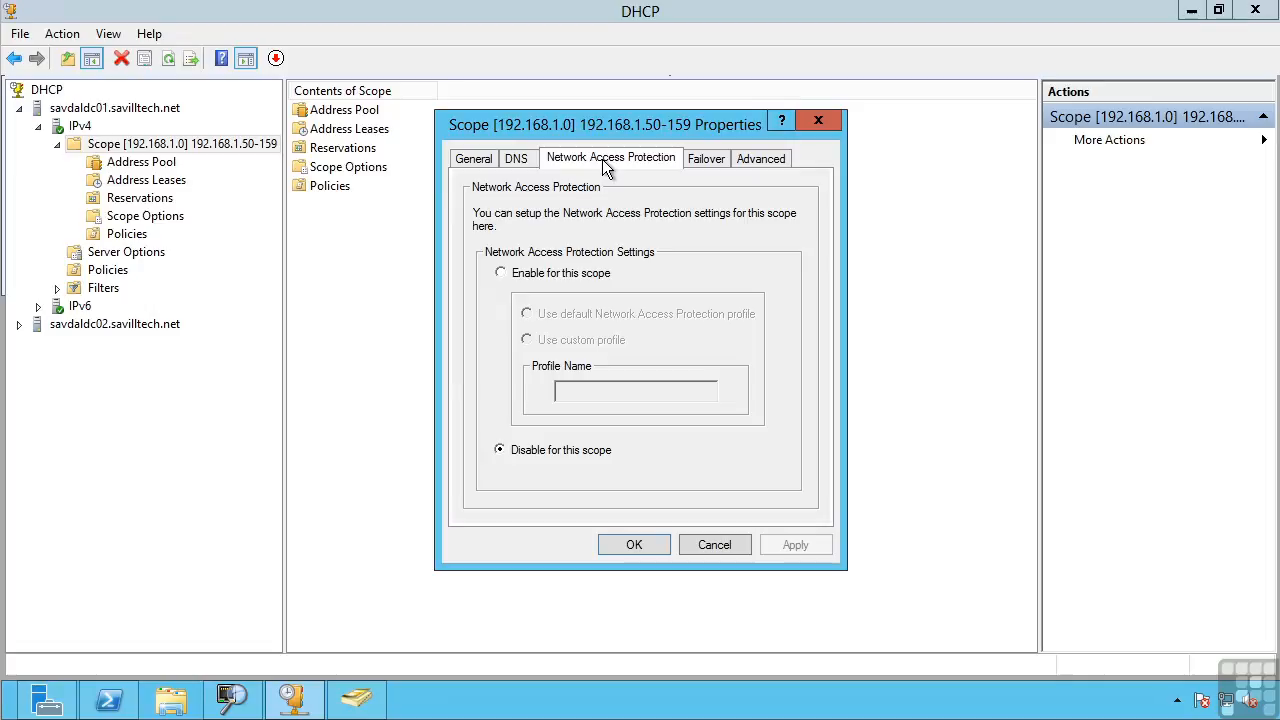
left_click(706, 162)
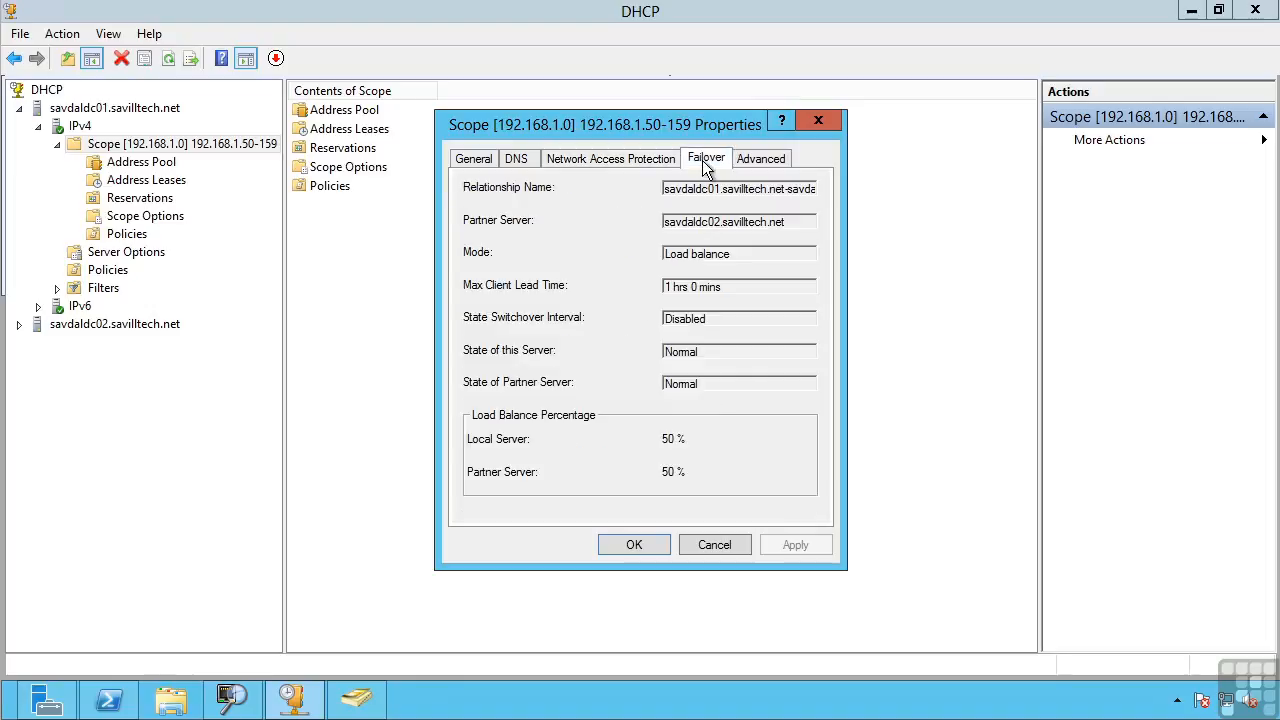
left_click(756, 164)
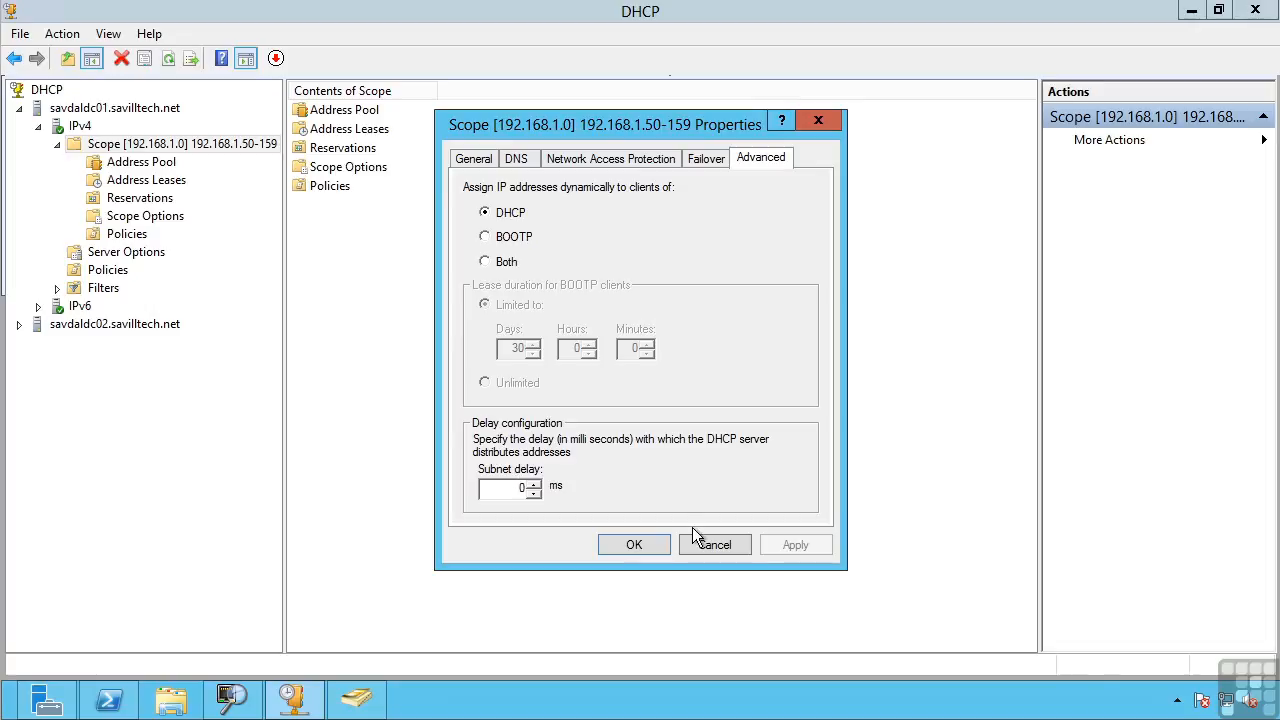
left_click(712, 545)
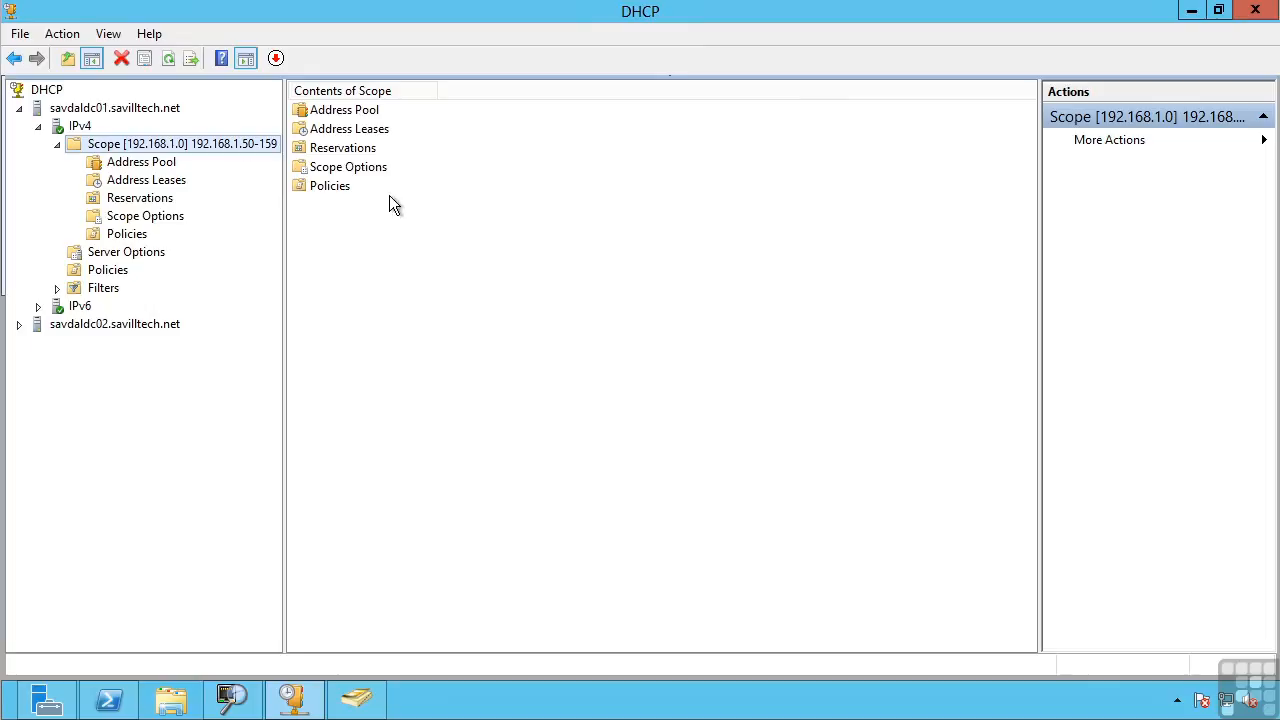
Start a new IPv4 scope on savdaldc01.savilltech.net and name it test.
right_click(80, 127)
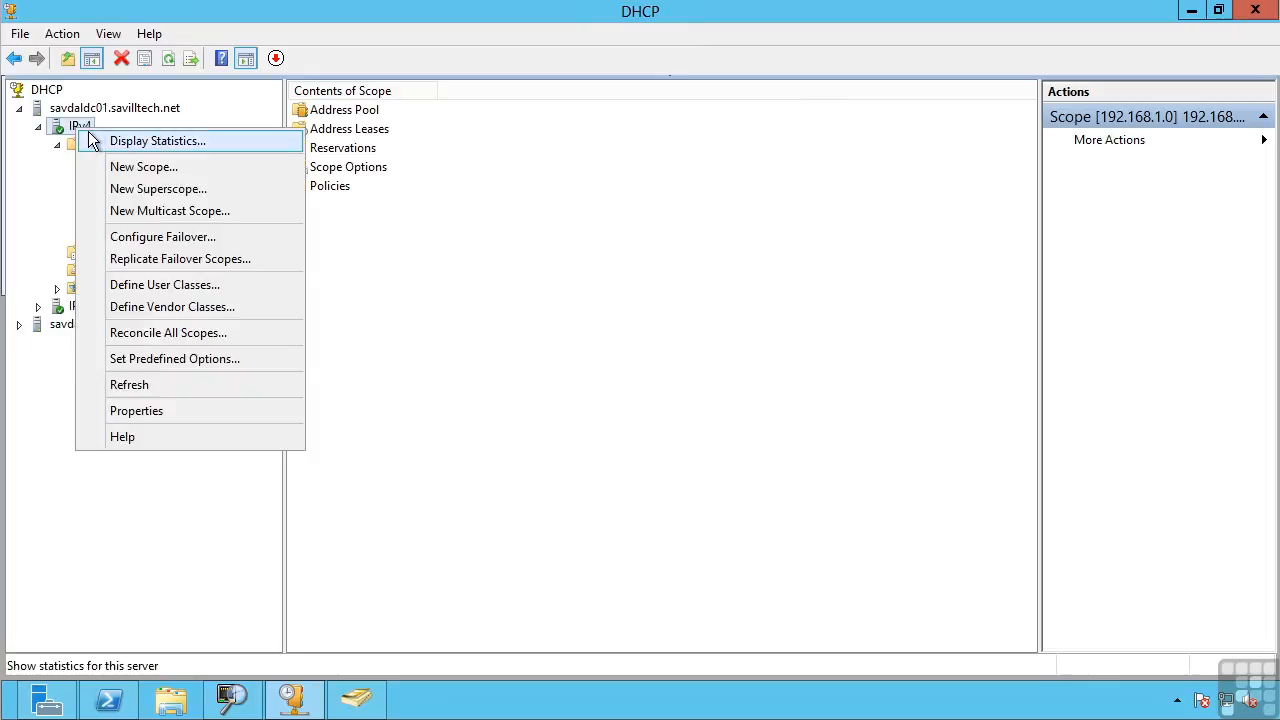
left_click(115, 172)
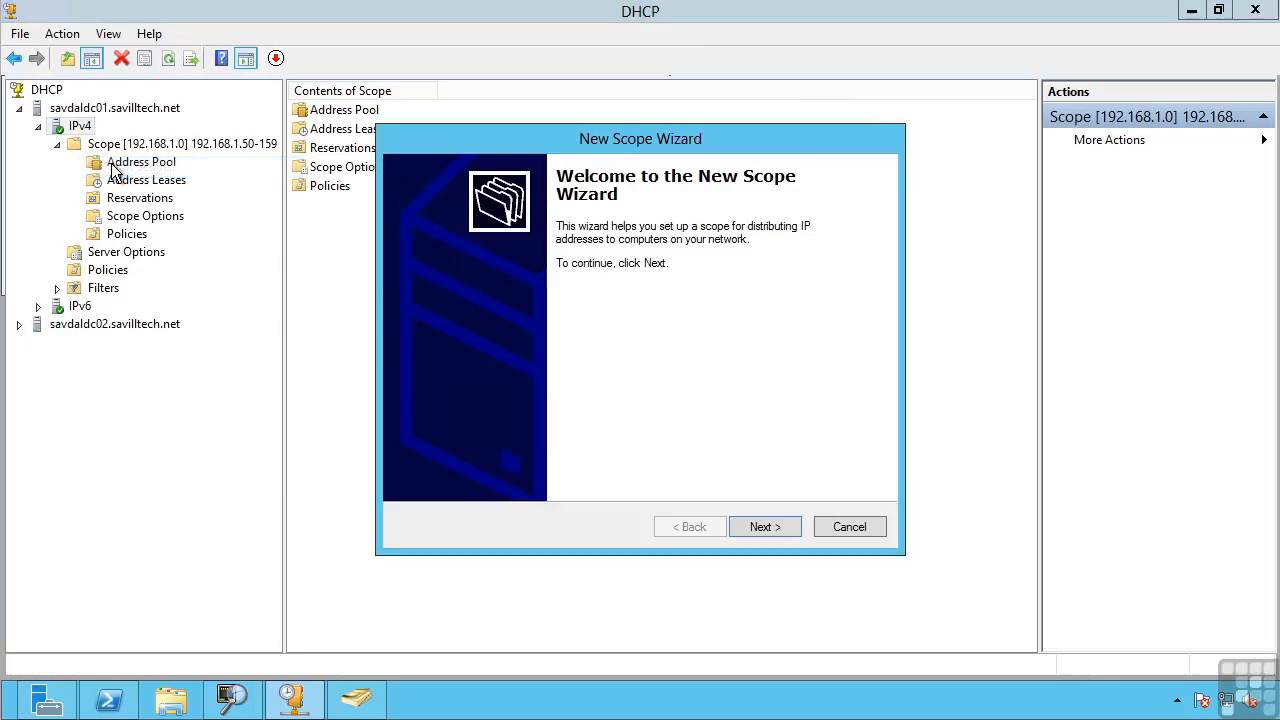
left_click(770, 525)
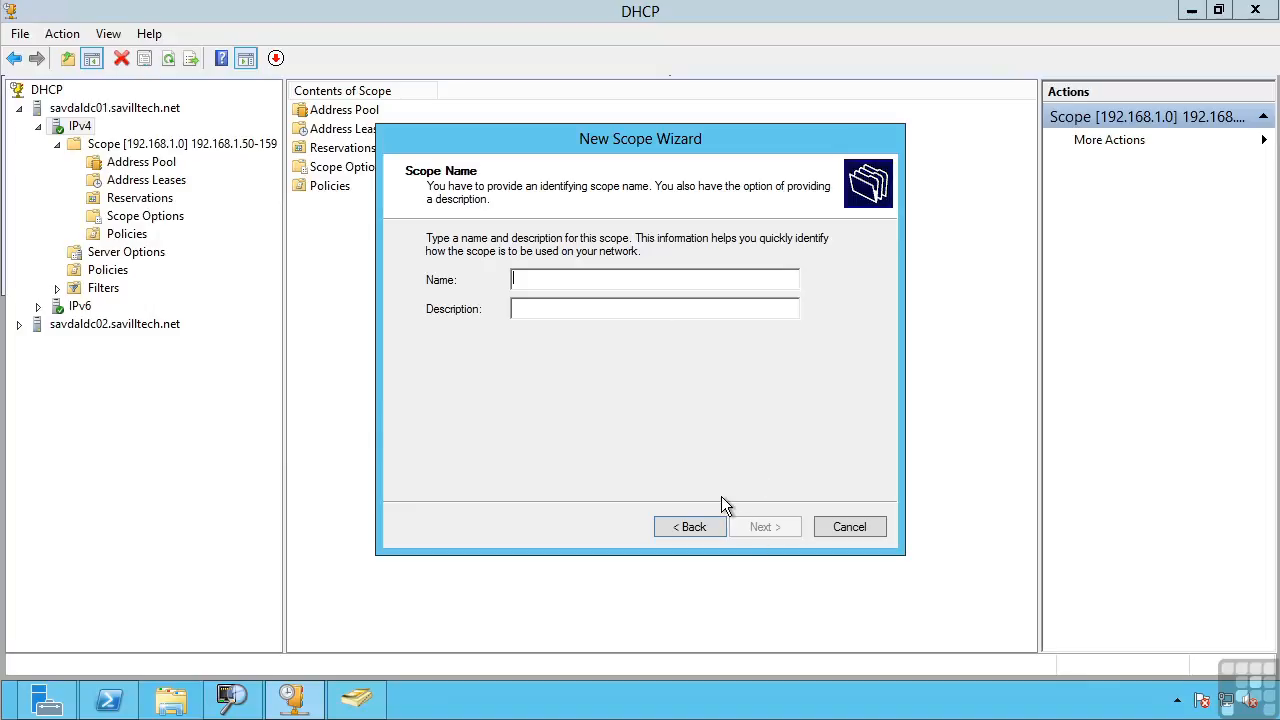
type("test")
key("Return")
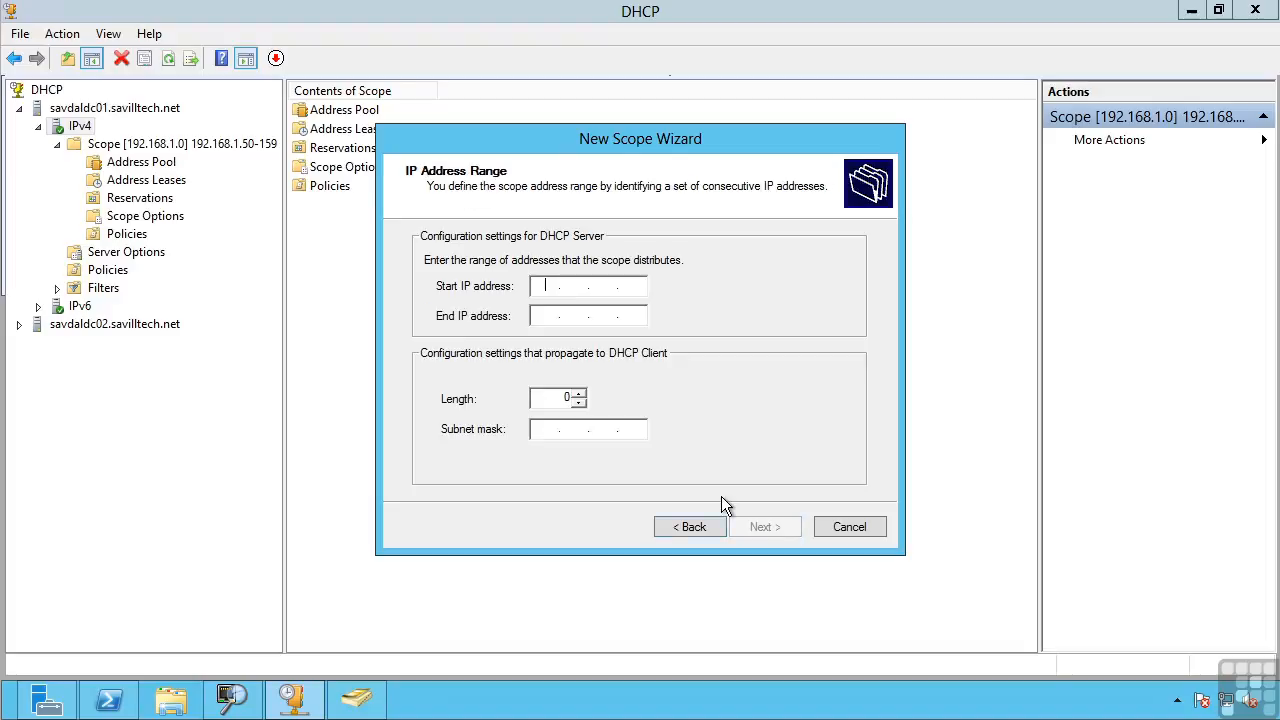
Set the new scope's address range to 10.1.1.1 through 10.1.1.50 with subnet mask 255.255.255.0.
type("10.1.1.1")
key("Tab")
type("10.1.1.50")
key("Tab")
key("Tab")
type("252")
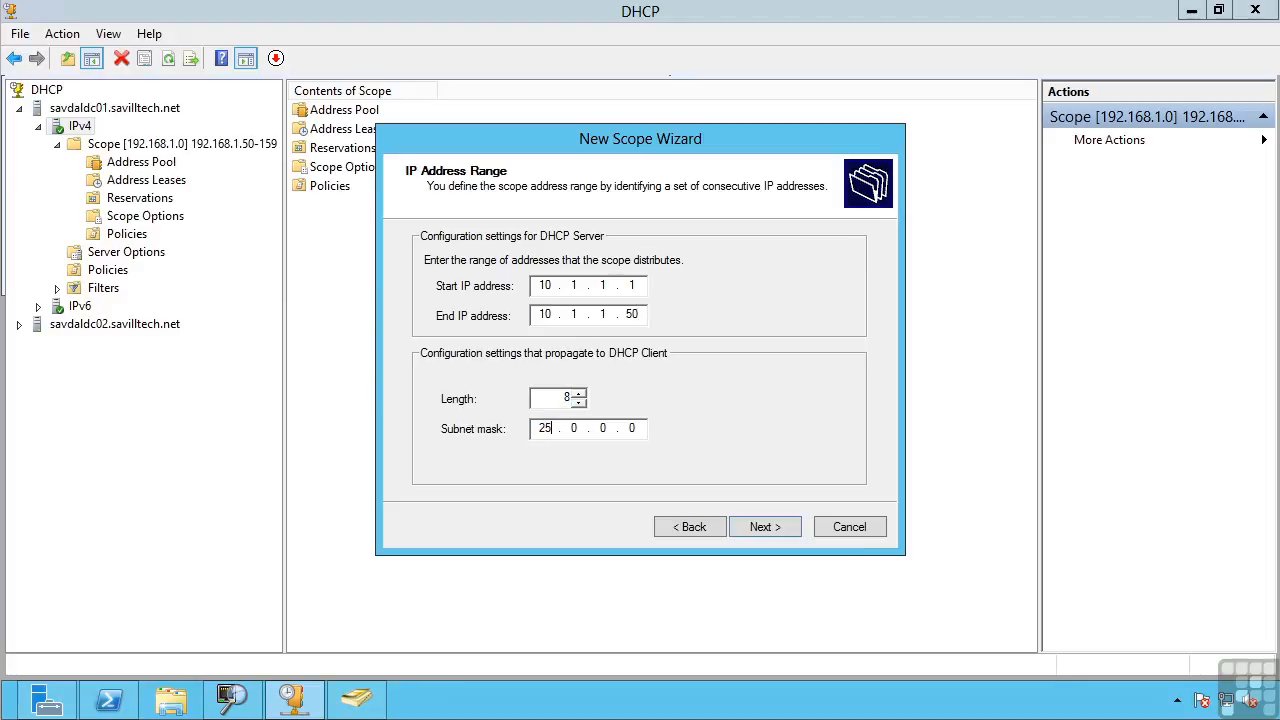
key("Tab")
type("255 . 255 . 255")
left_click(768, 528)
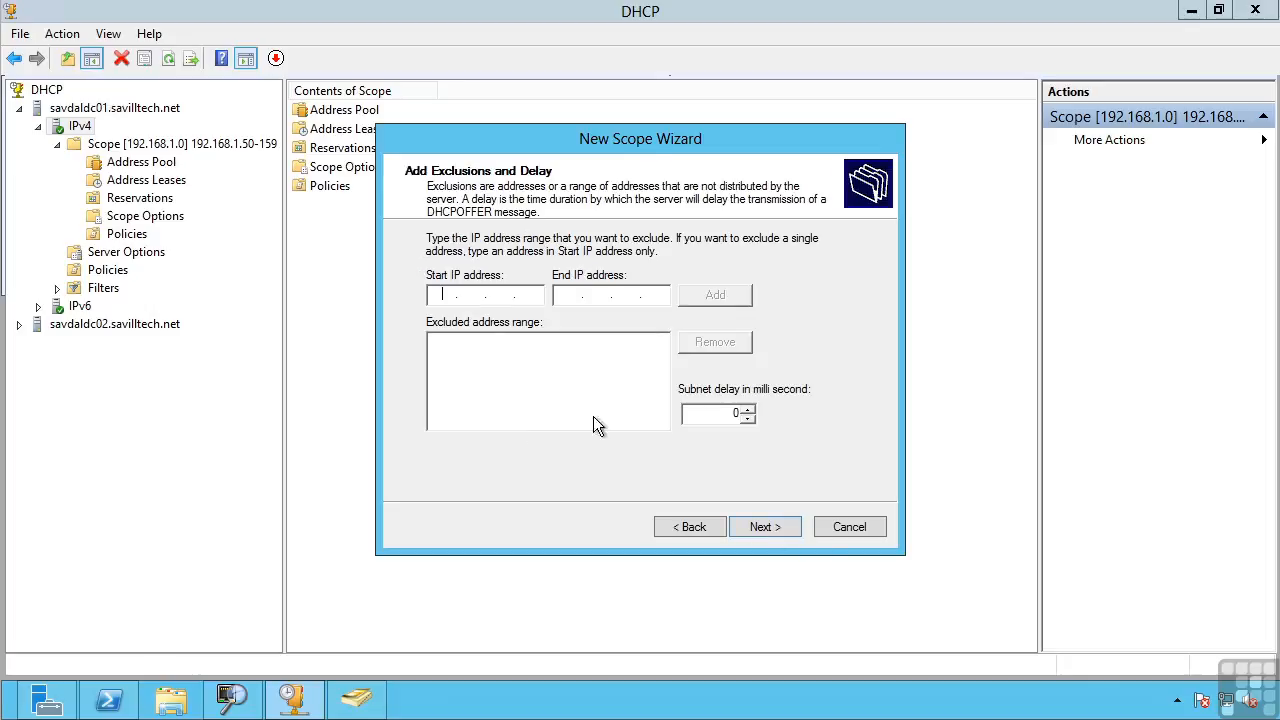
Accept the default exclusions, lease duration, router, DNS and WINS settings for the test scope, choosing to configure its DHCP options now.
left_click(768, 528)
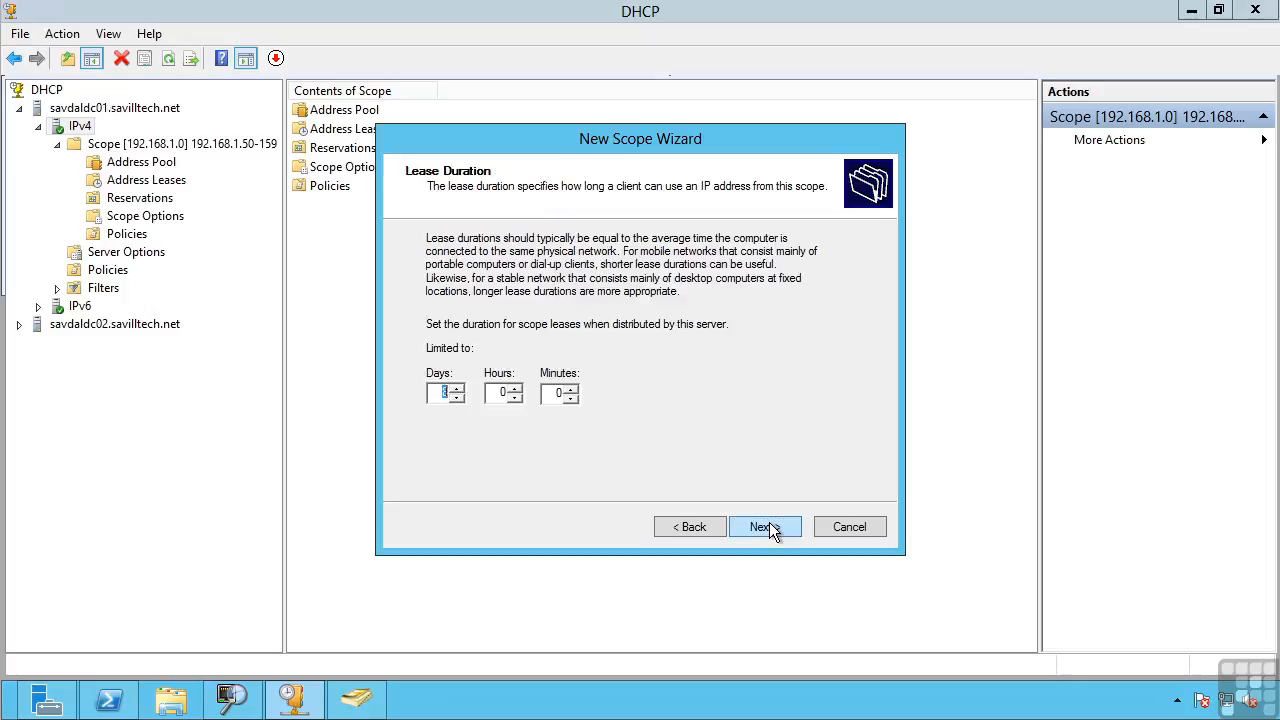
left_click(765, 528)
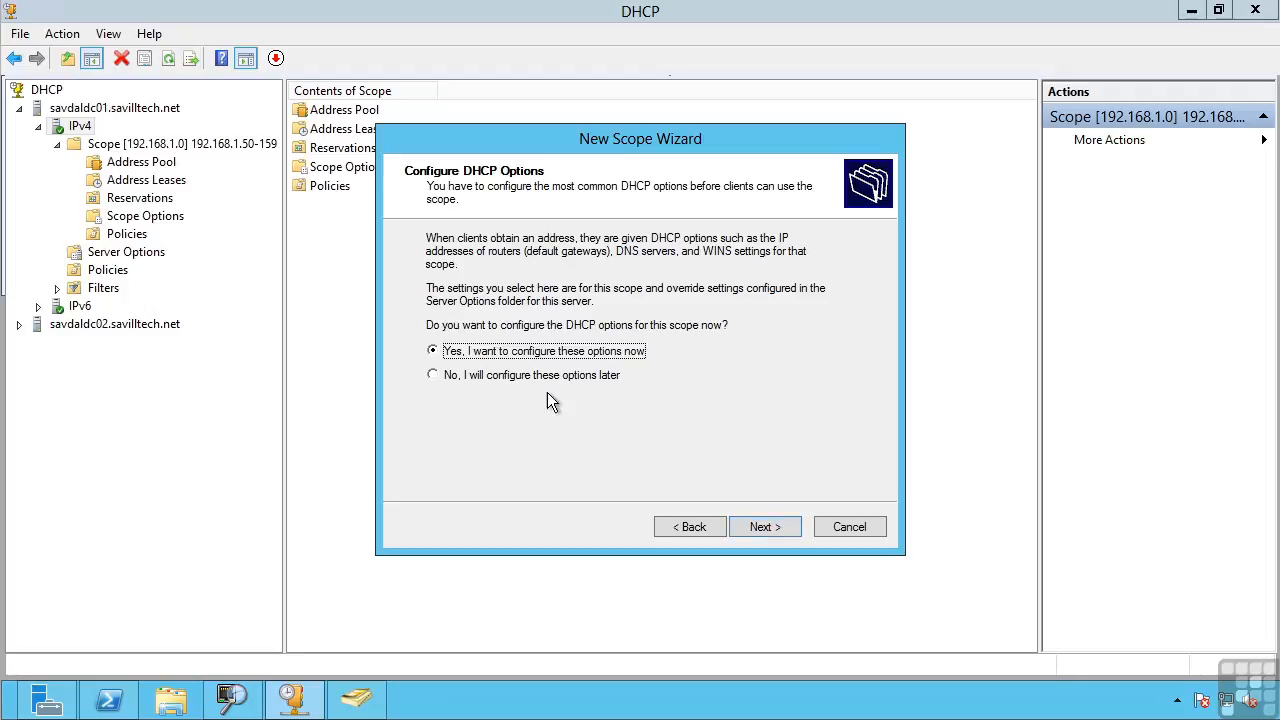
left_click(765, 528)
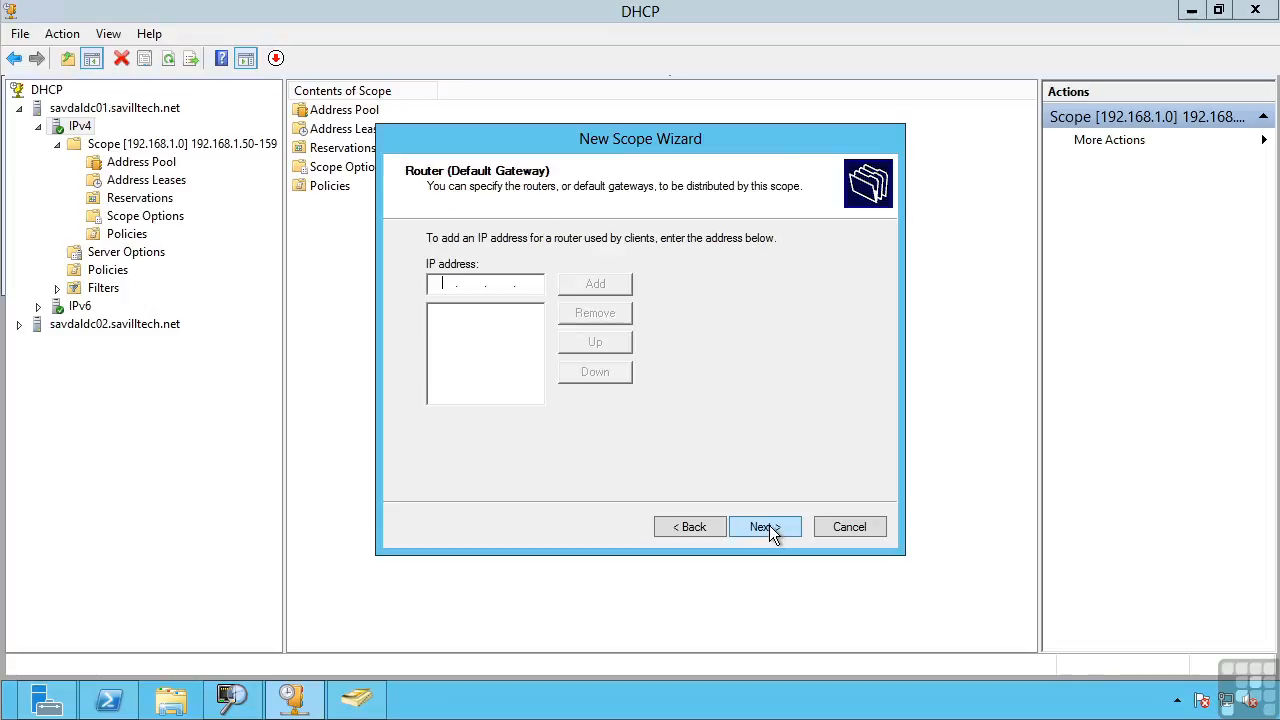
left_click(752, 530)
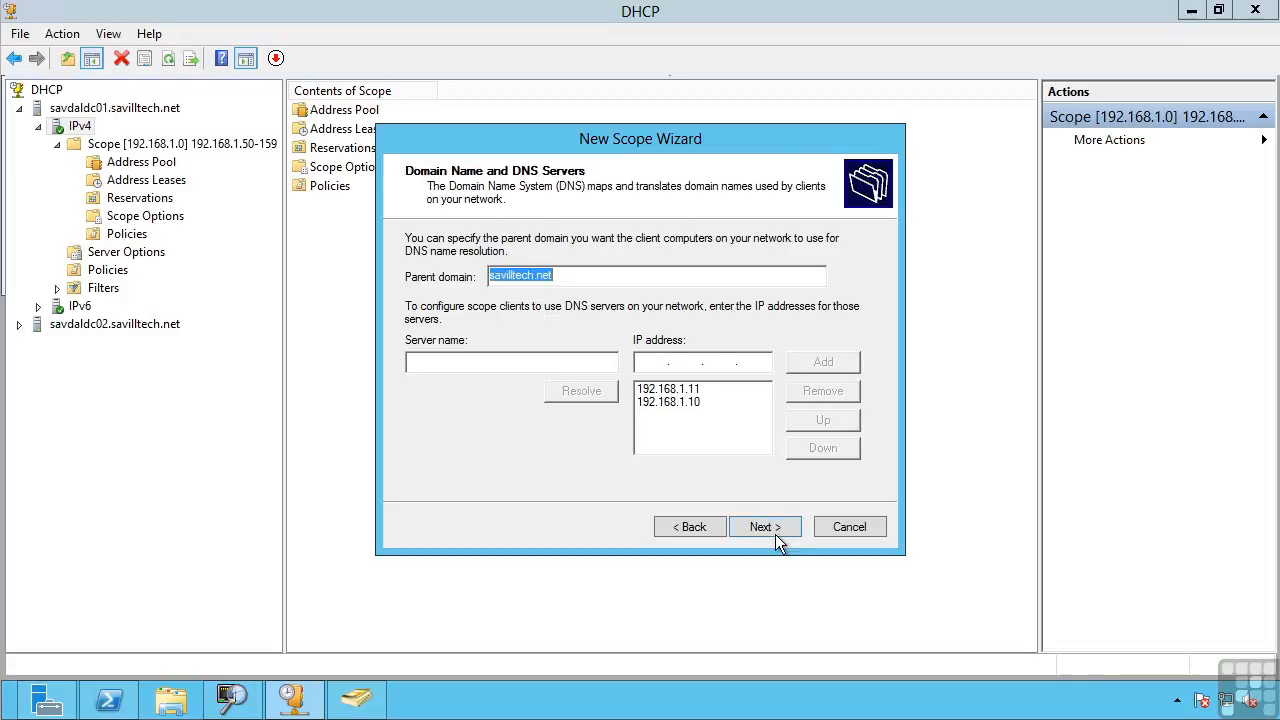
left_click(773, 530)
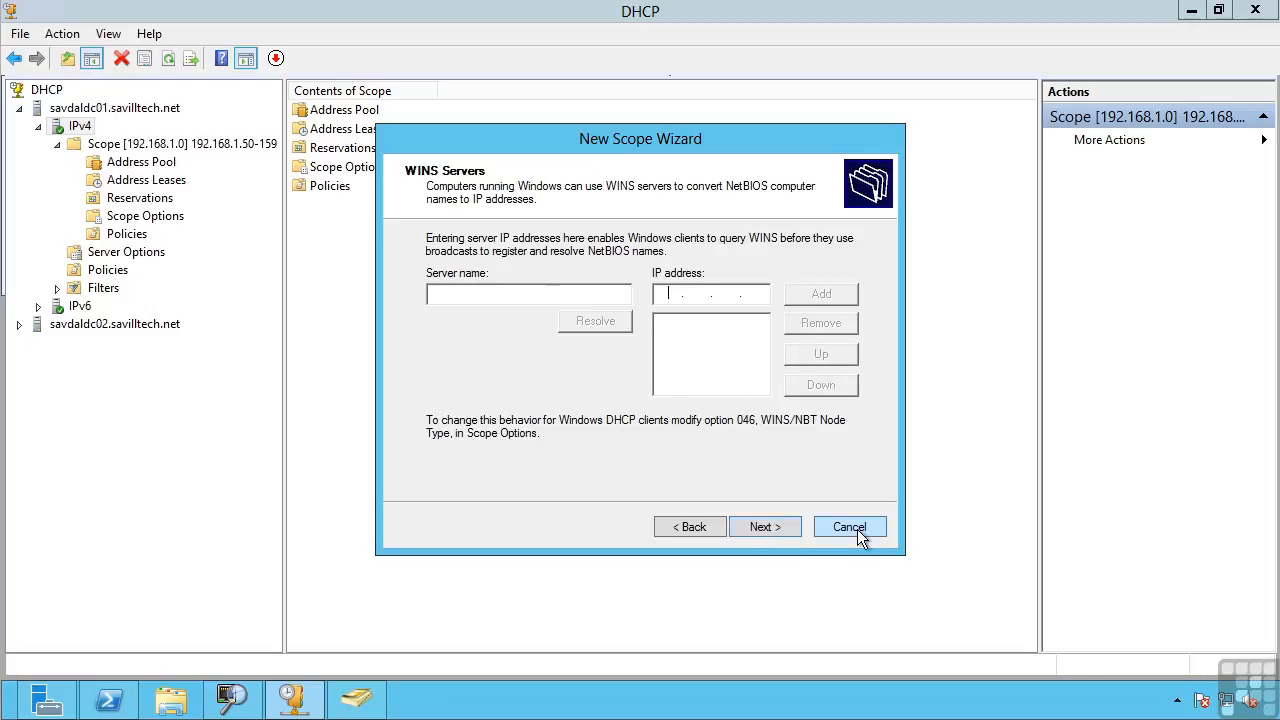
left_click(790, 534)
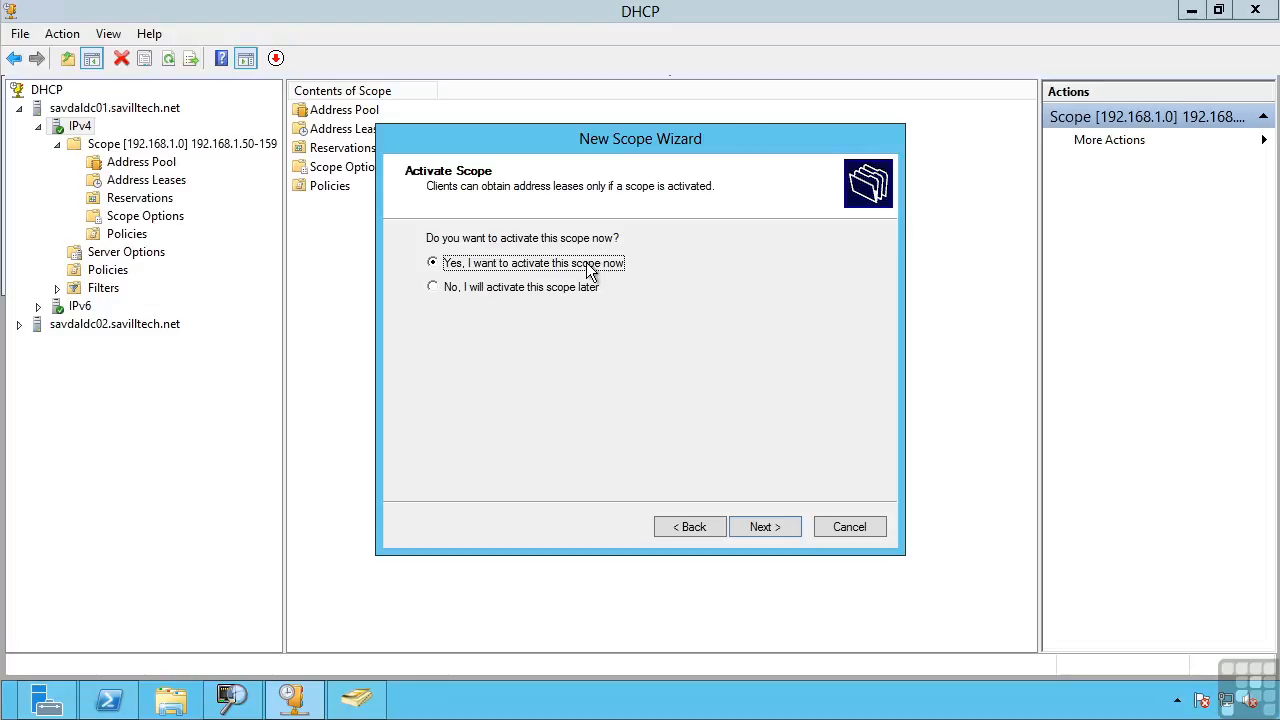
Choose to activate the test scope later and finish creating it.
left_click(570, 288)
left_click(775, 526)
left_click(777, 530)
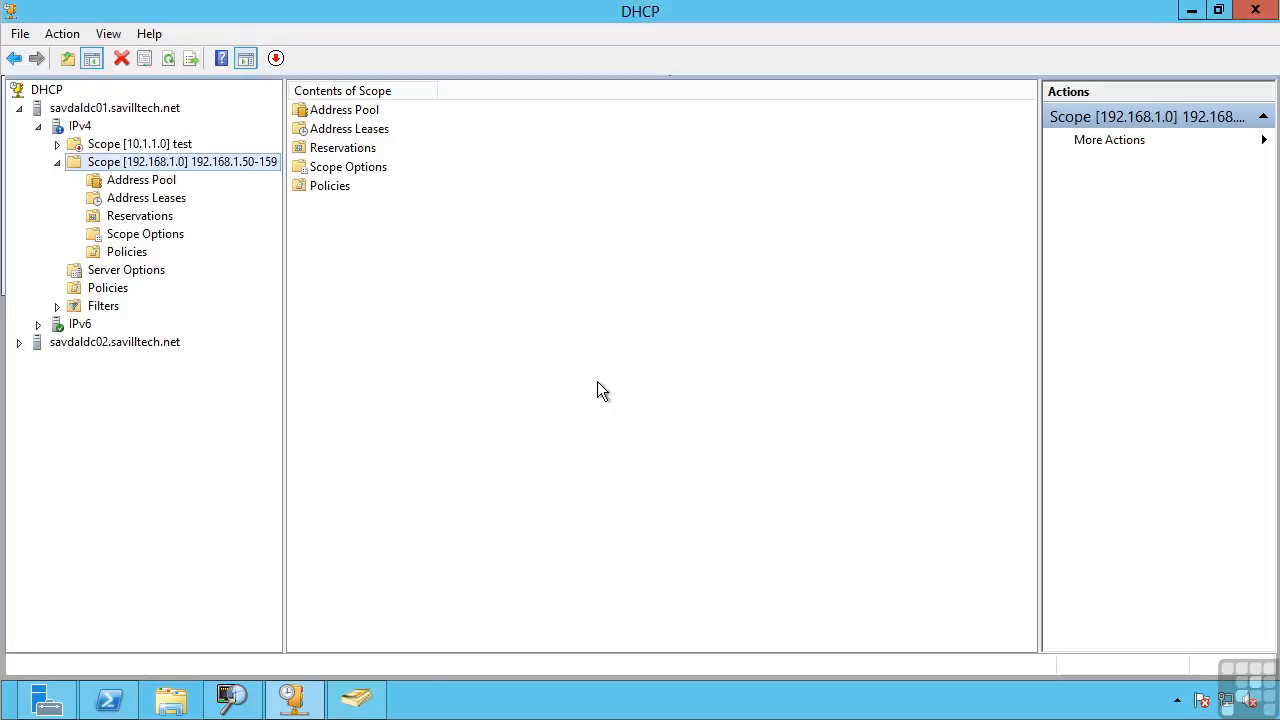
Expand the 10.1.1.0 test scope and delete it.
double_click(102, 146)
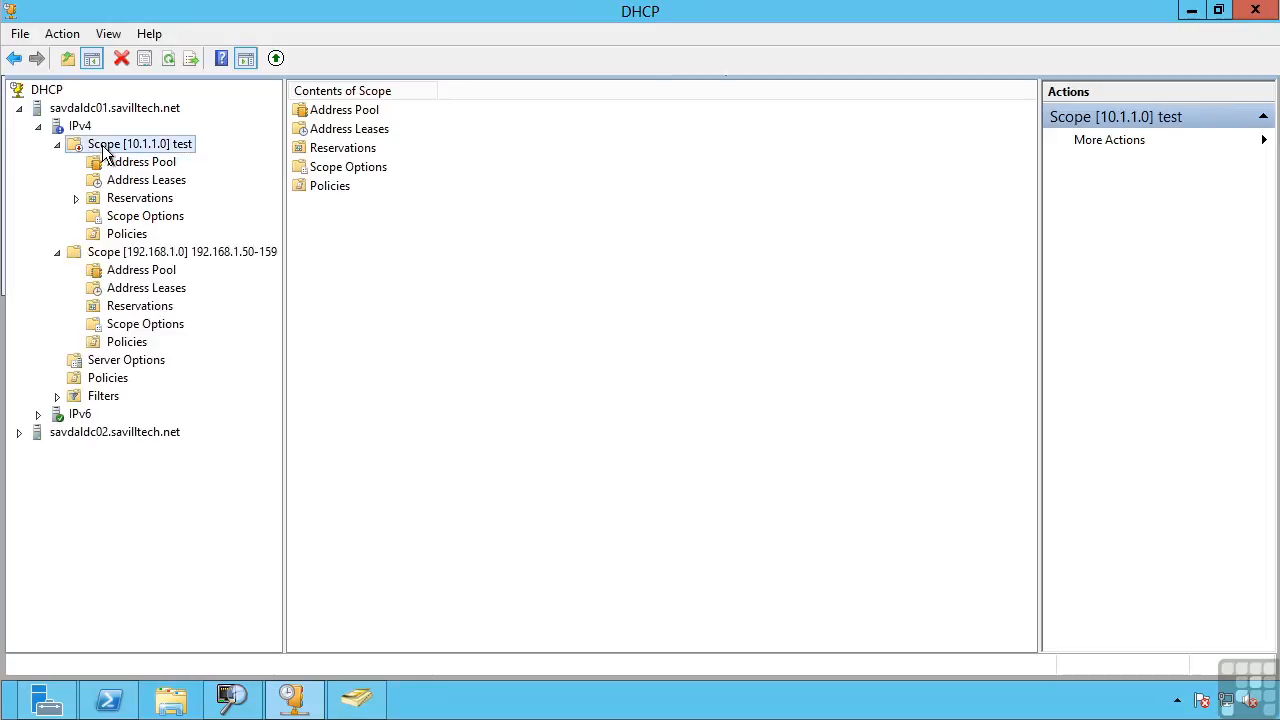
right_click(104, 148)
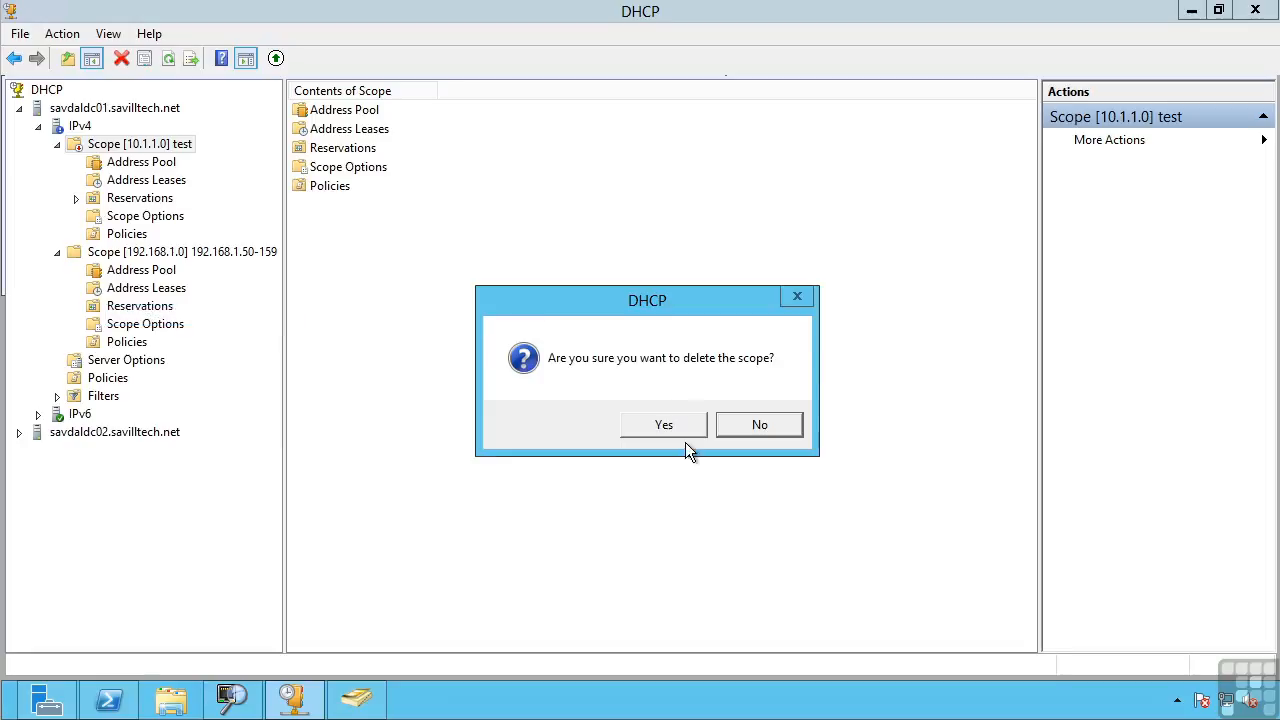
left_click(664, 425)
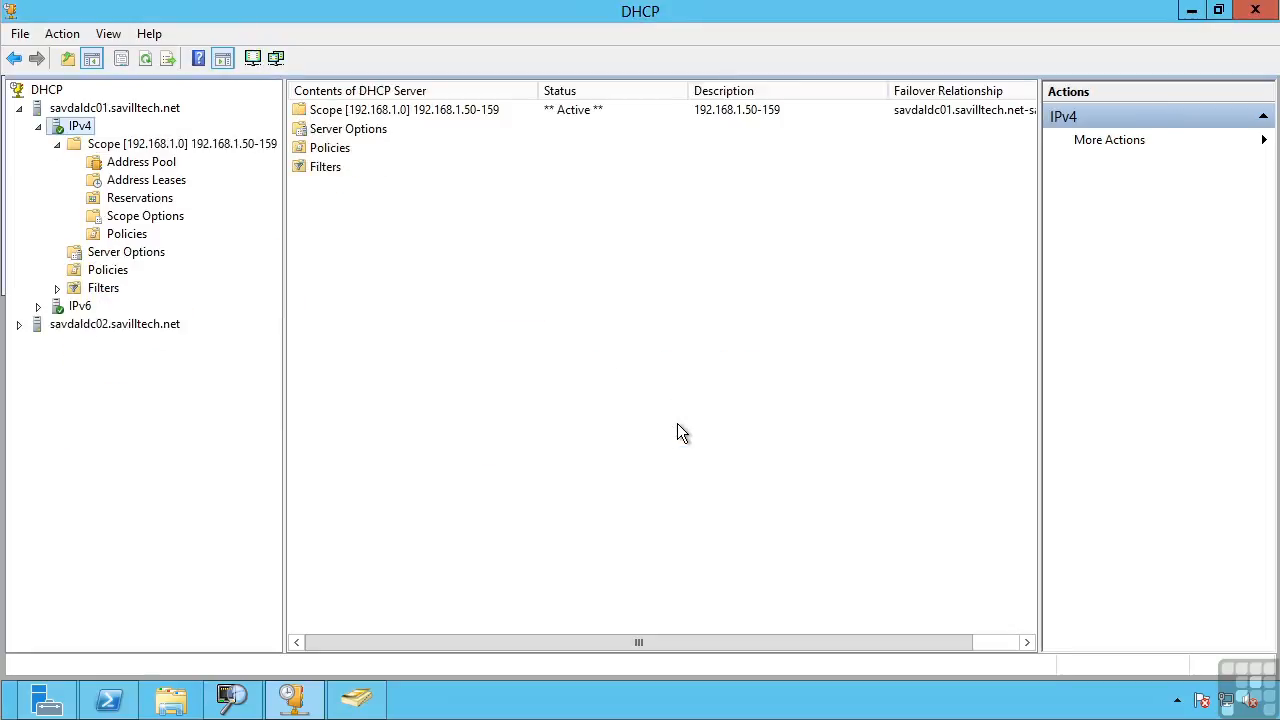
Review the IPv4 server-level policies and the Allow and Deny filters, including the actions available for the Allow filter.
left_click(107, 270)
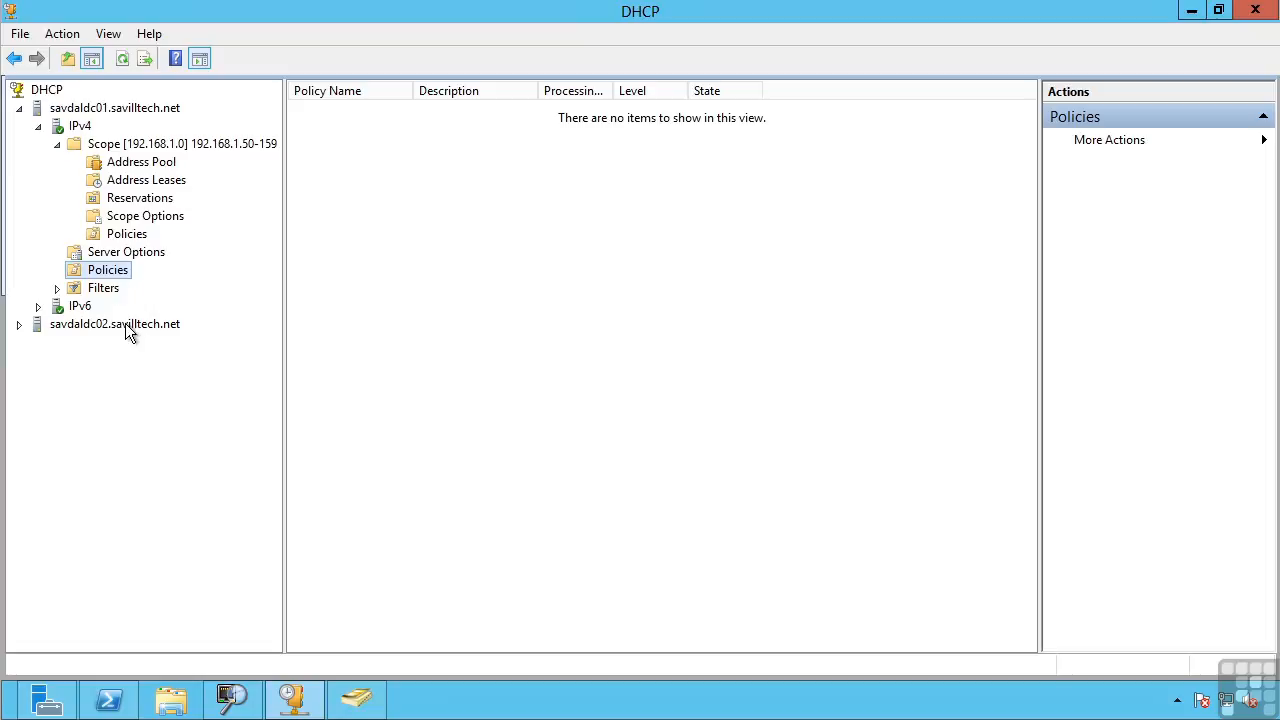
left_click(58, 288)
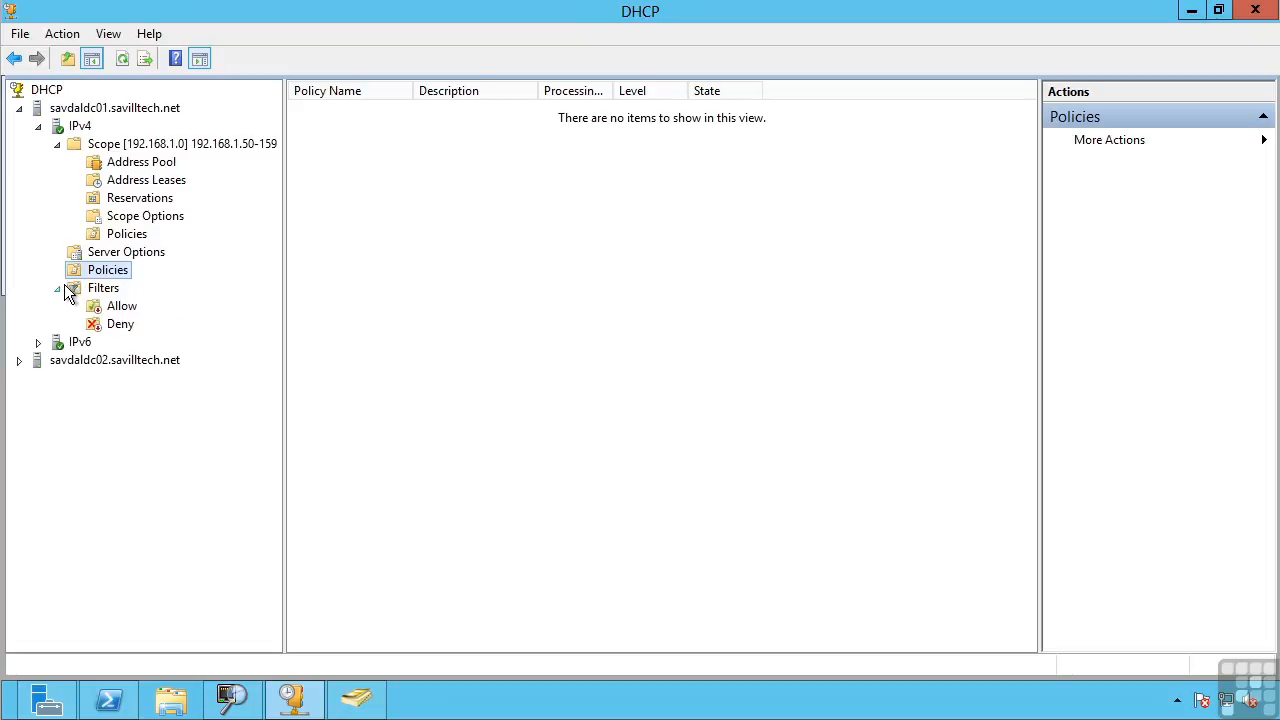
left_click(122, 310)
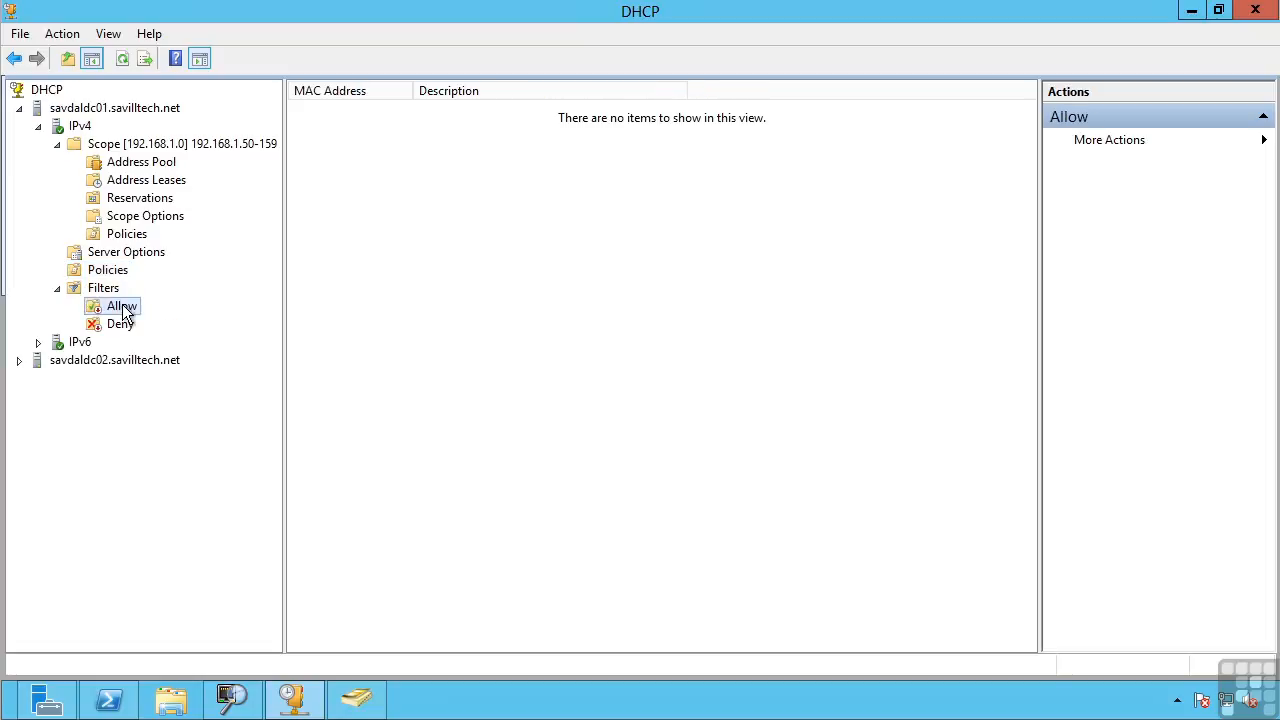
left_click(120, 328)
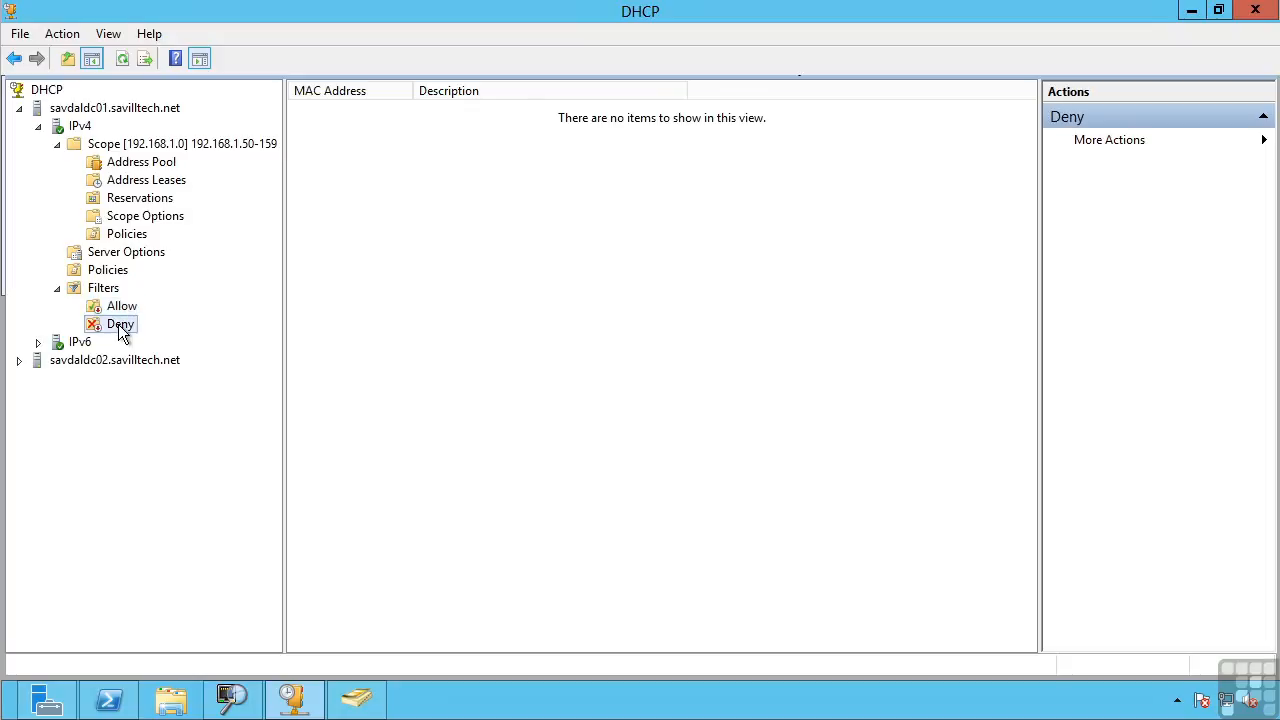
right_click(115, 312)
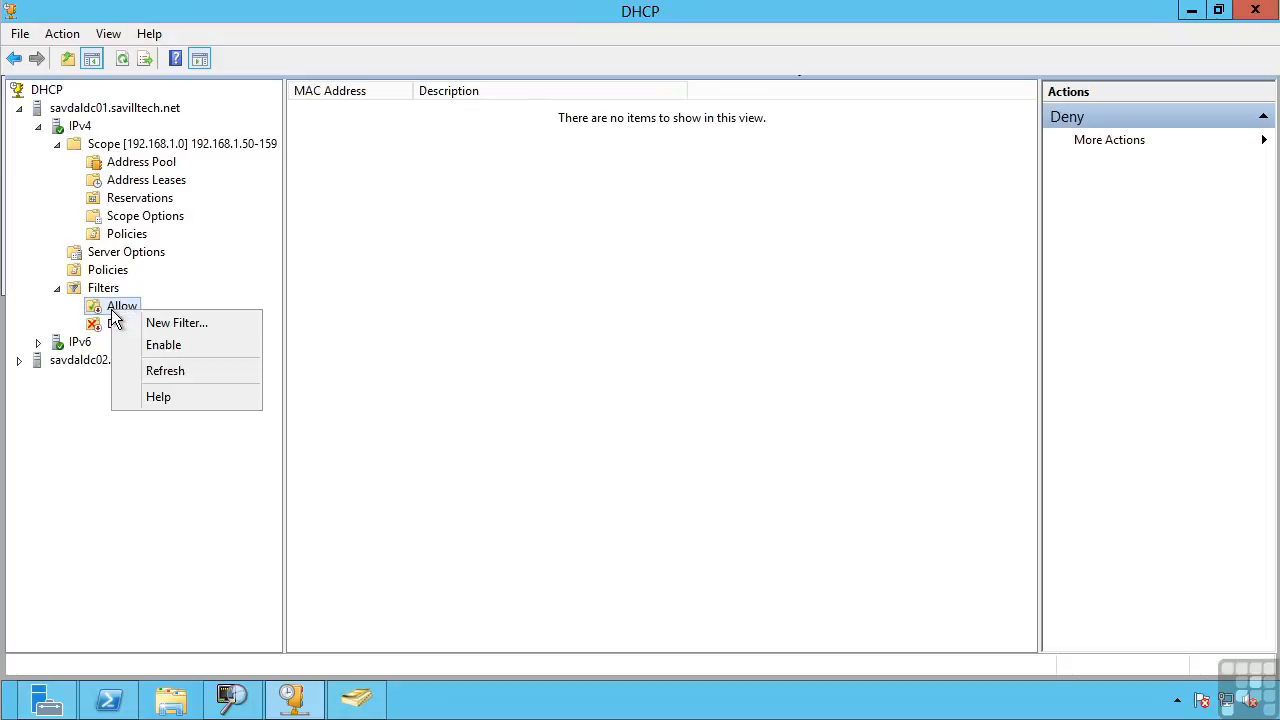
left_click(88, 430)
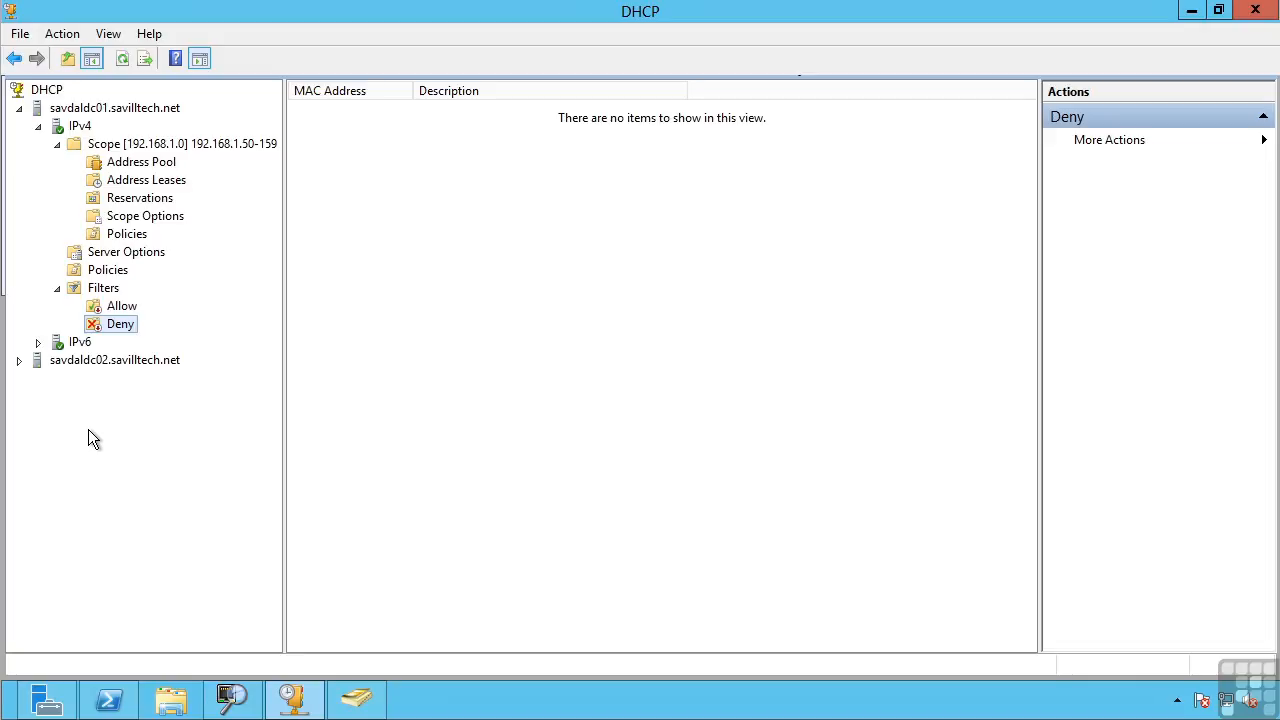
Expand the IPv6 node, view the New Scope Wizard up to its scope name page, and cancel it.
left_click(38, 343)
left_click(62, 342)
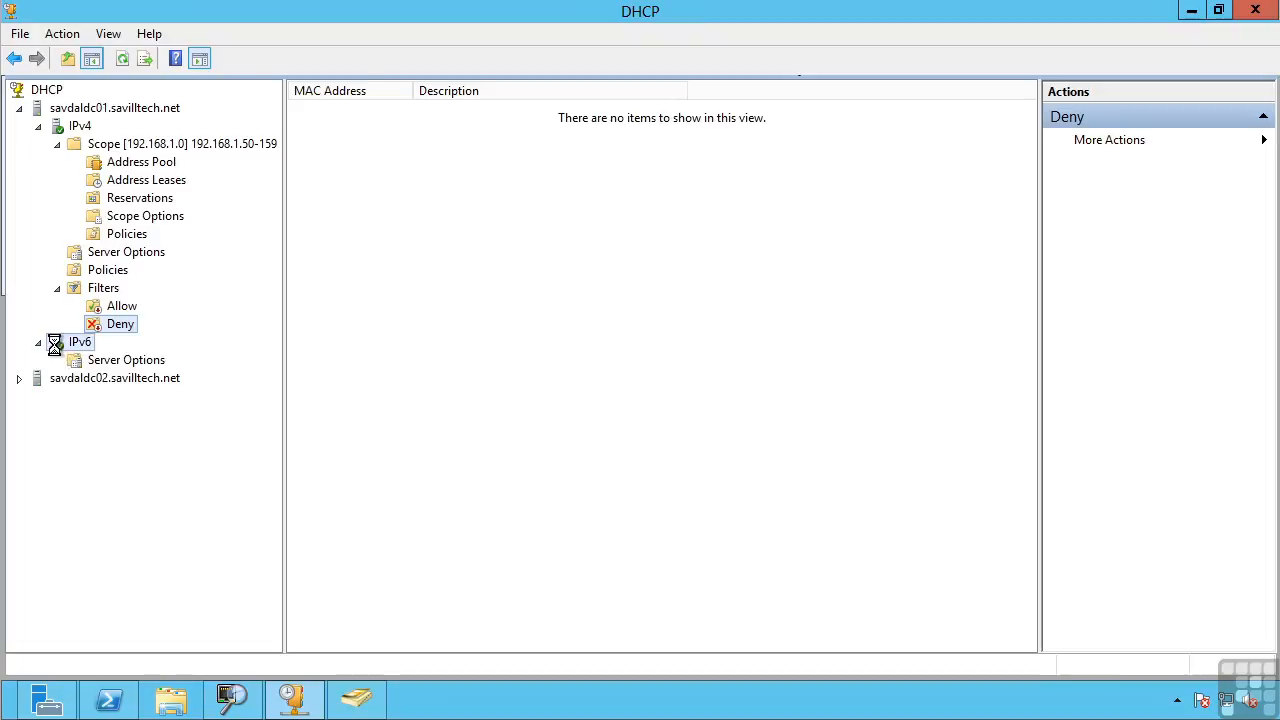
right_click(61, 340)
left_click(115, 380)
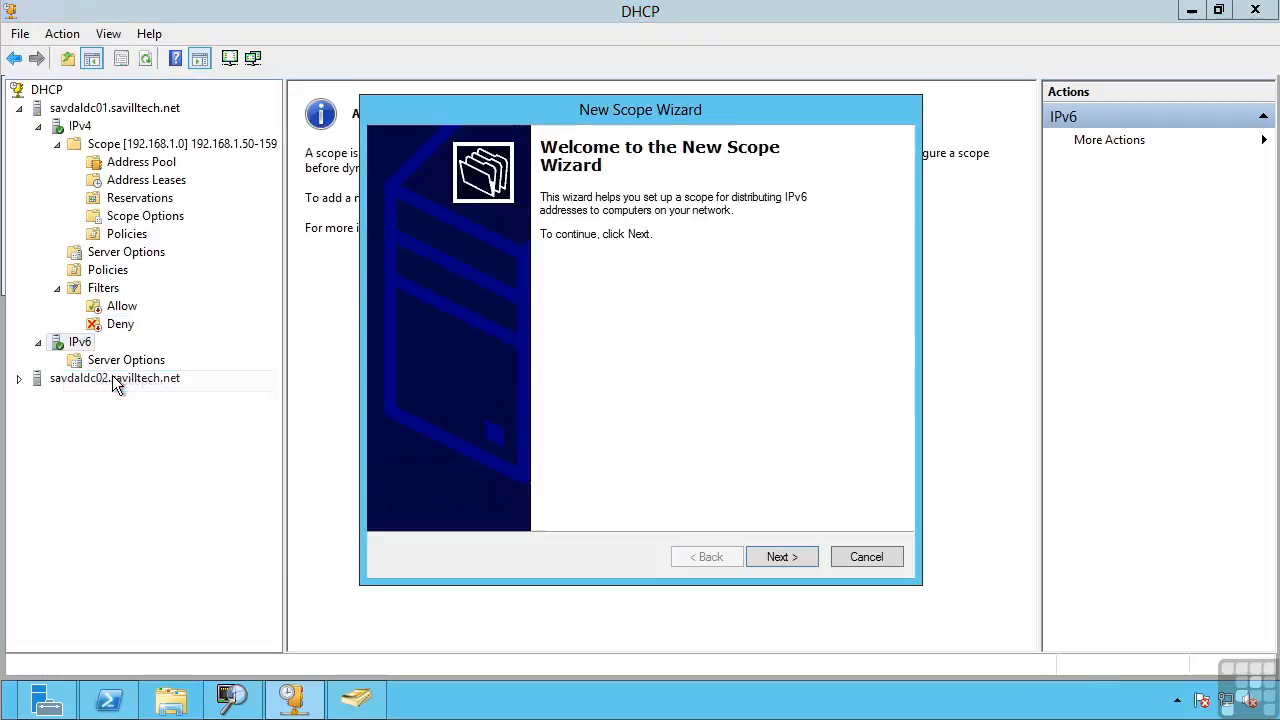
left_click(784, 556)
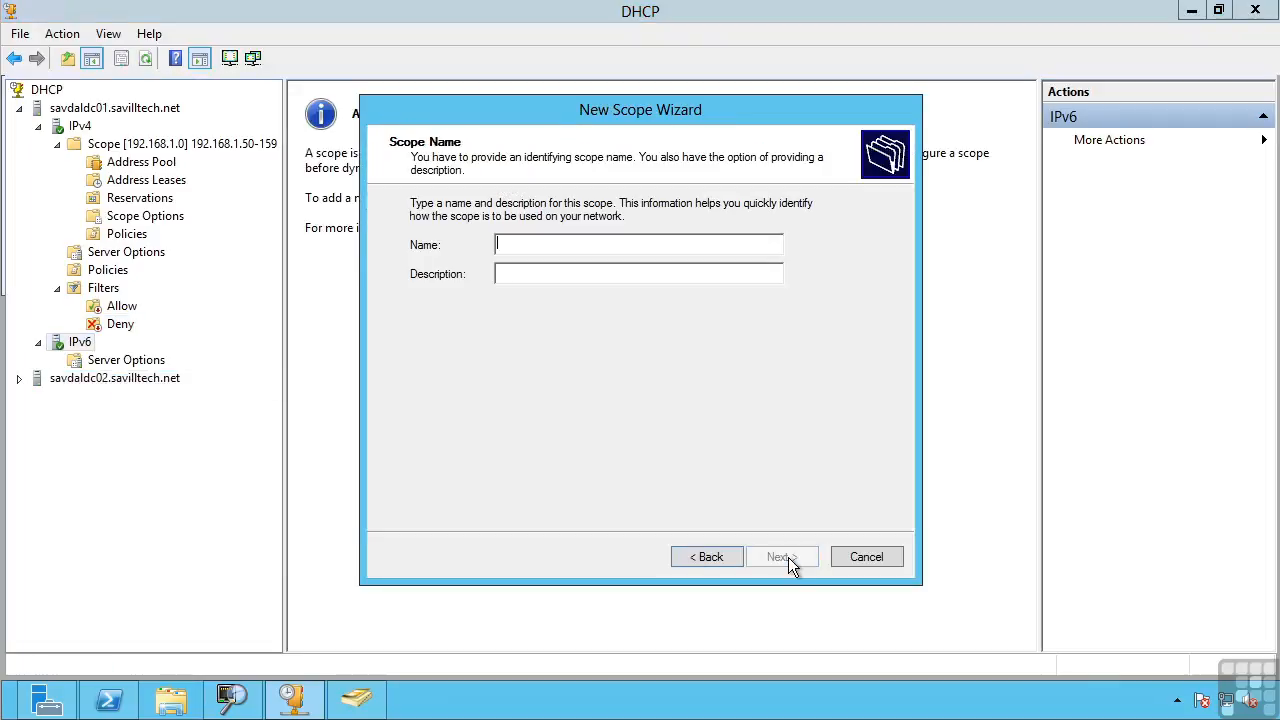
left_click(861, 557)
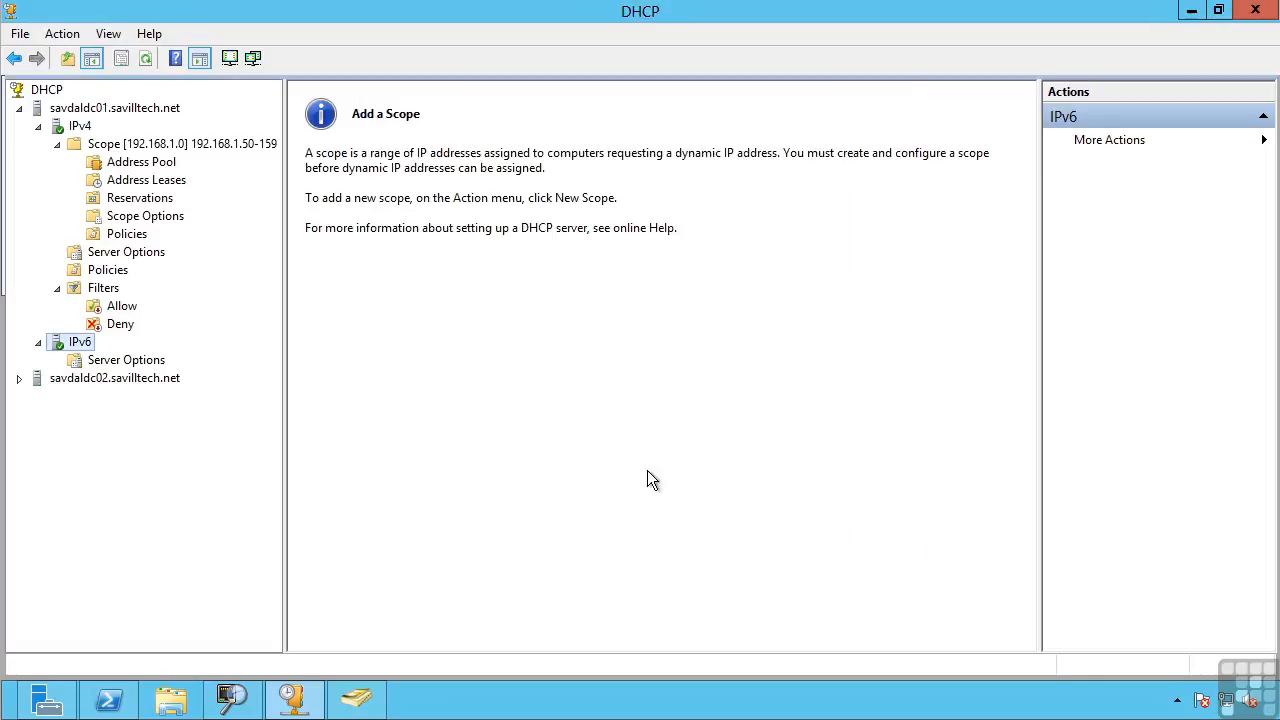